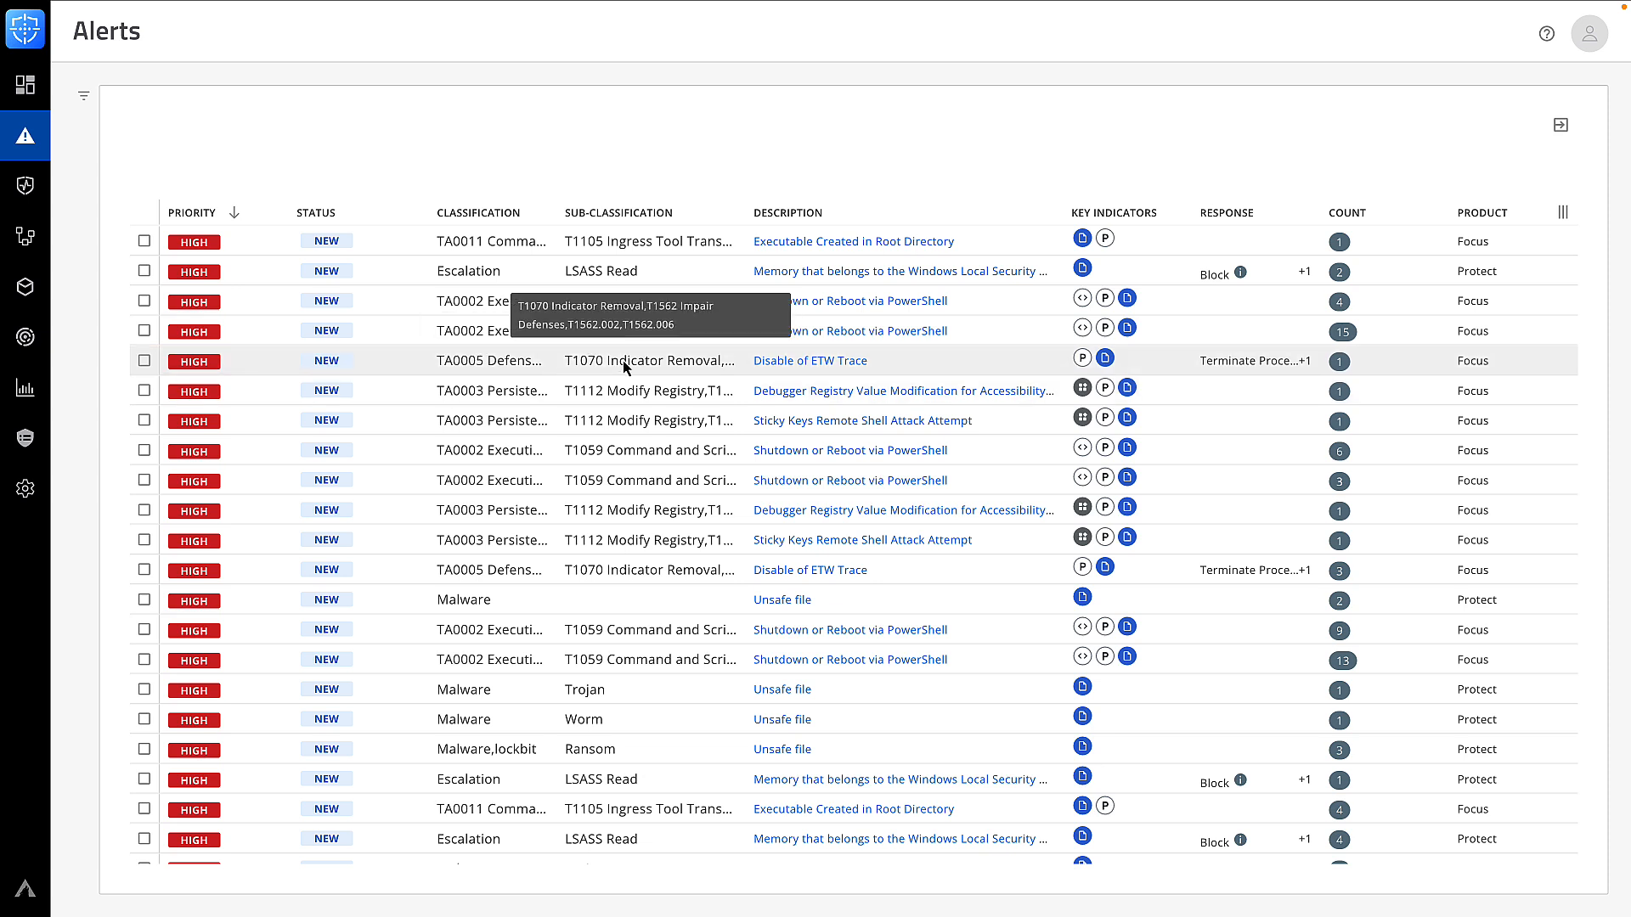
Open the Disable of ETW Trace alert, read its Alpha AI alert summary, then close the summary
{"action": "left_click", "coordinate": [864, 375]}
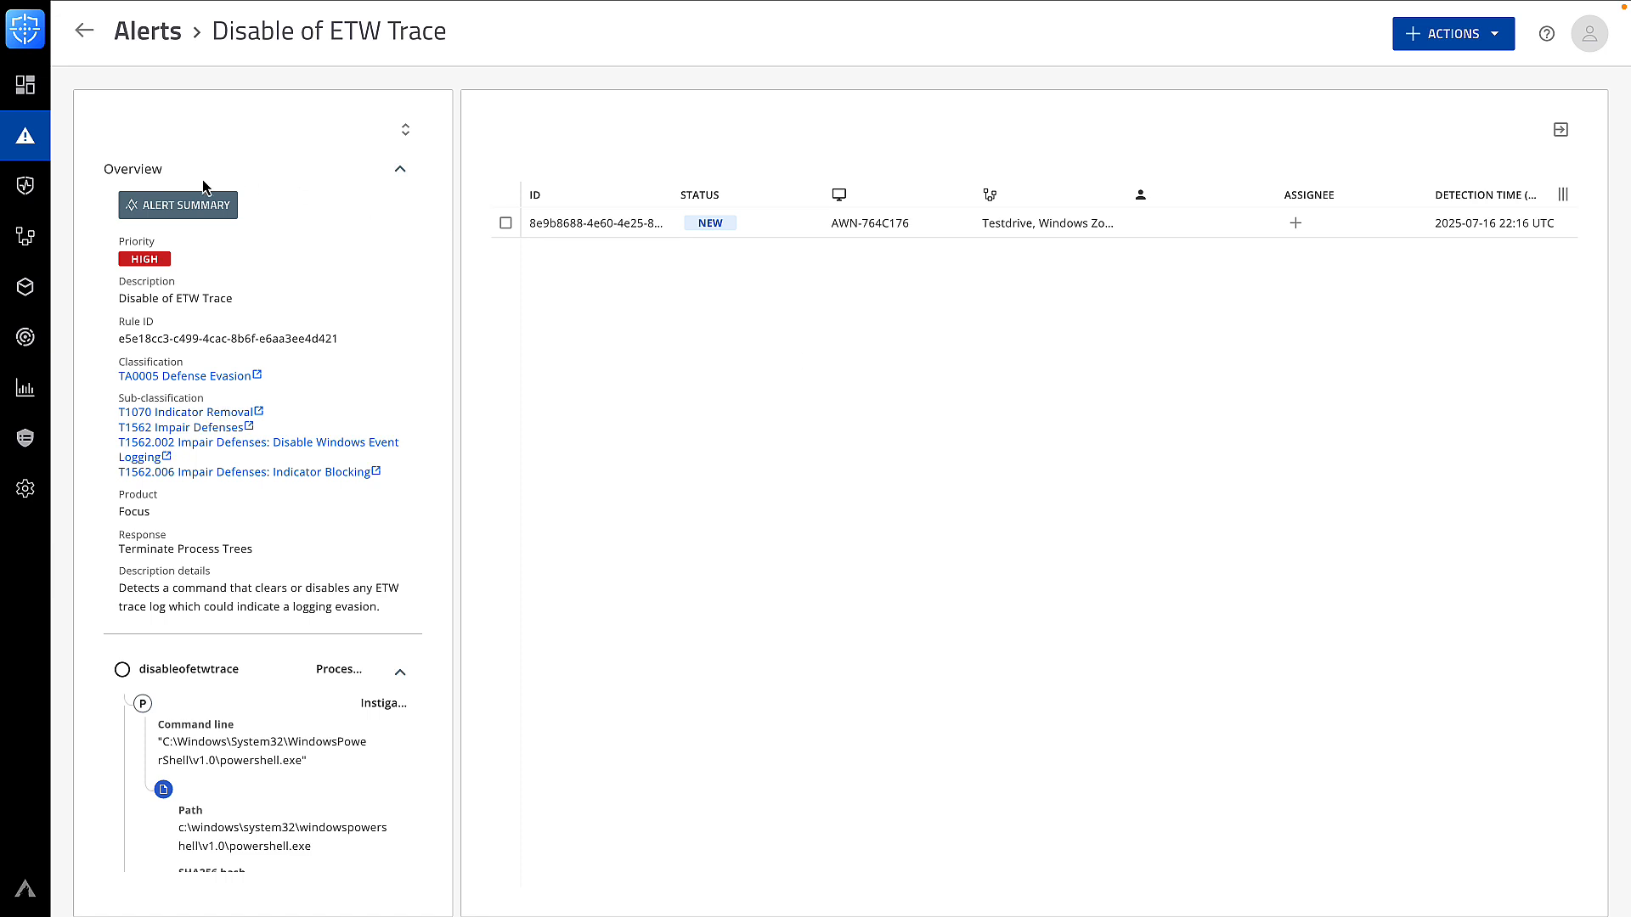
{"action": "left_click", "coordinate": [181, 206]}
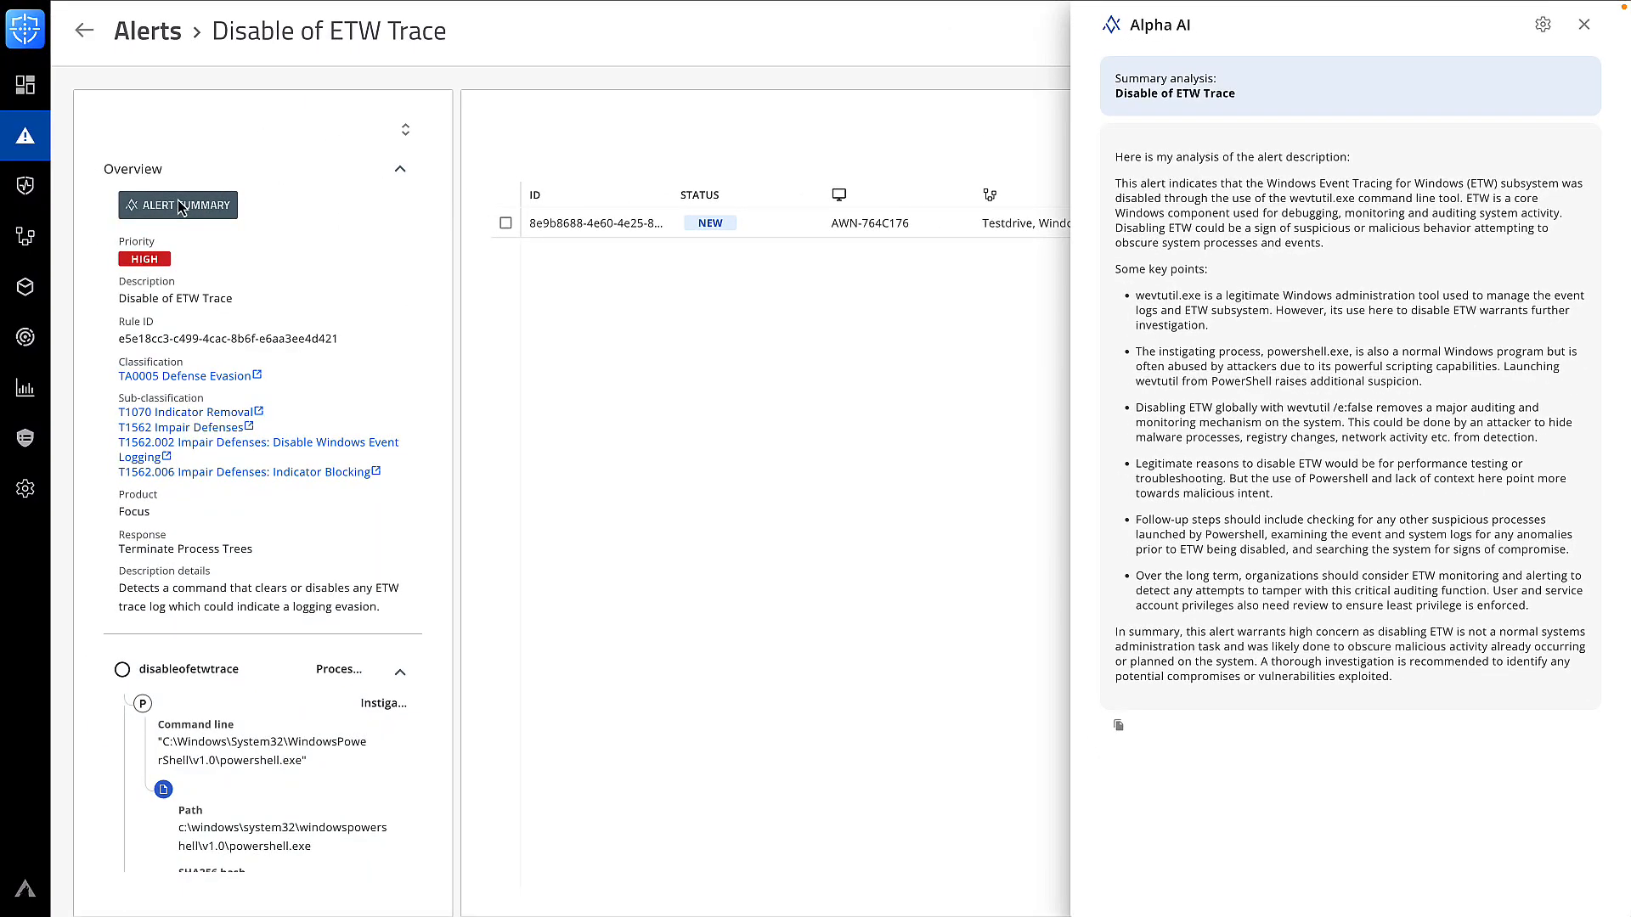
{"action": "left_click", "coordinate": [177, 204]}
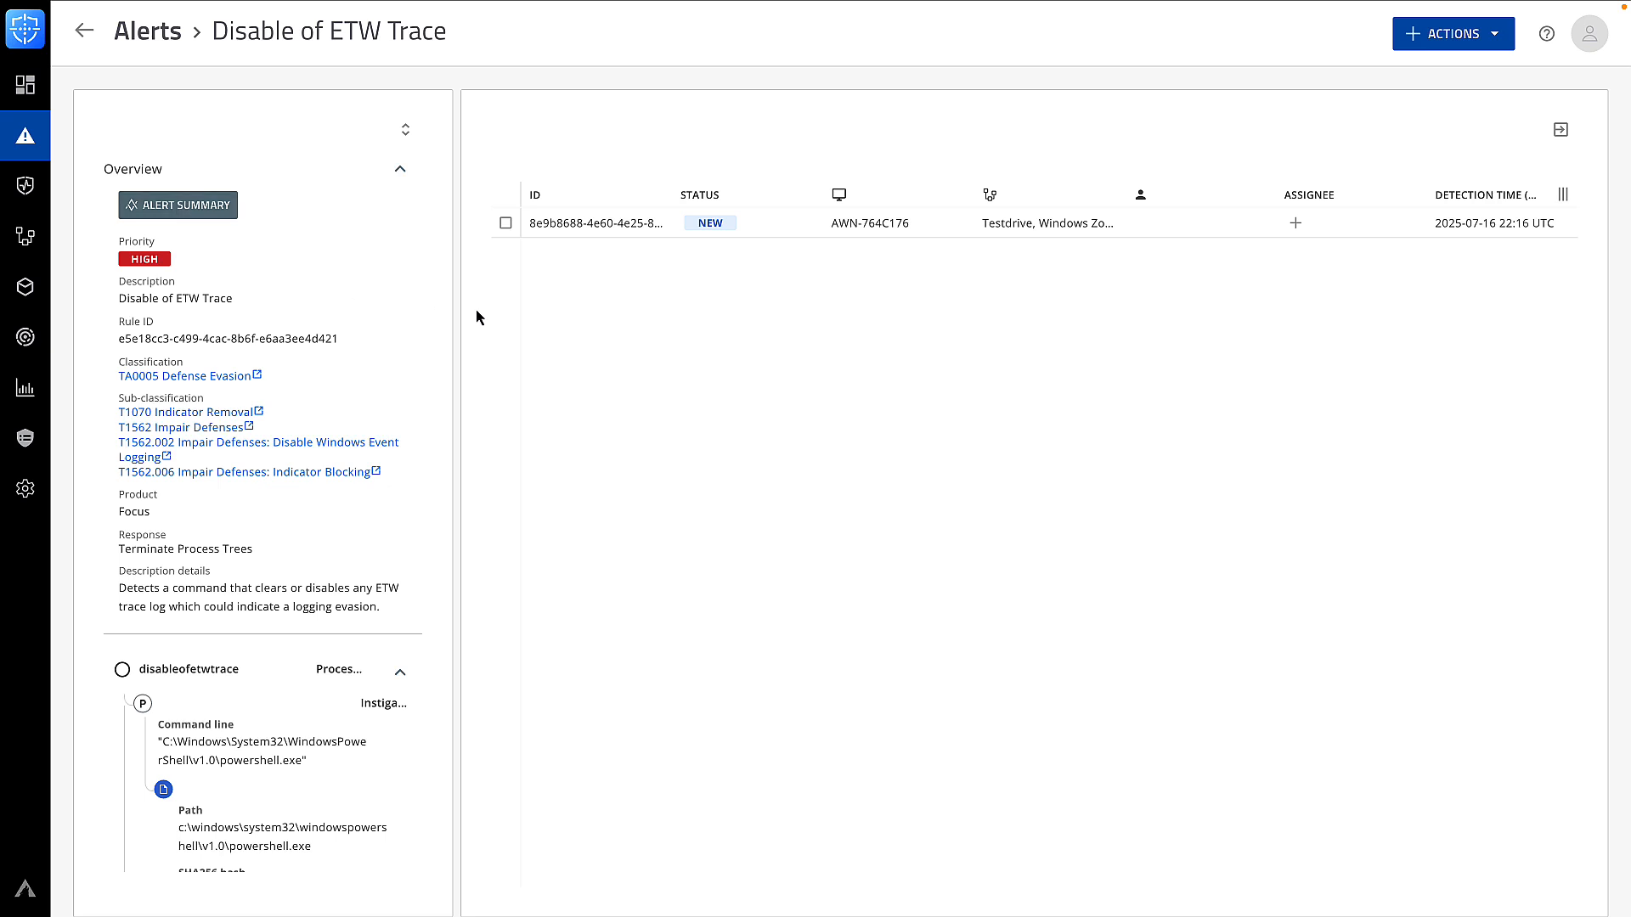
Open the ETW Trace detection details and copy the powershell.exe process ID 6352
{"action": "left_click", "coordinate": [786, 226]}
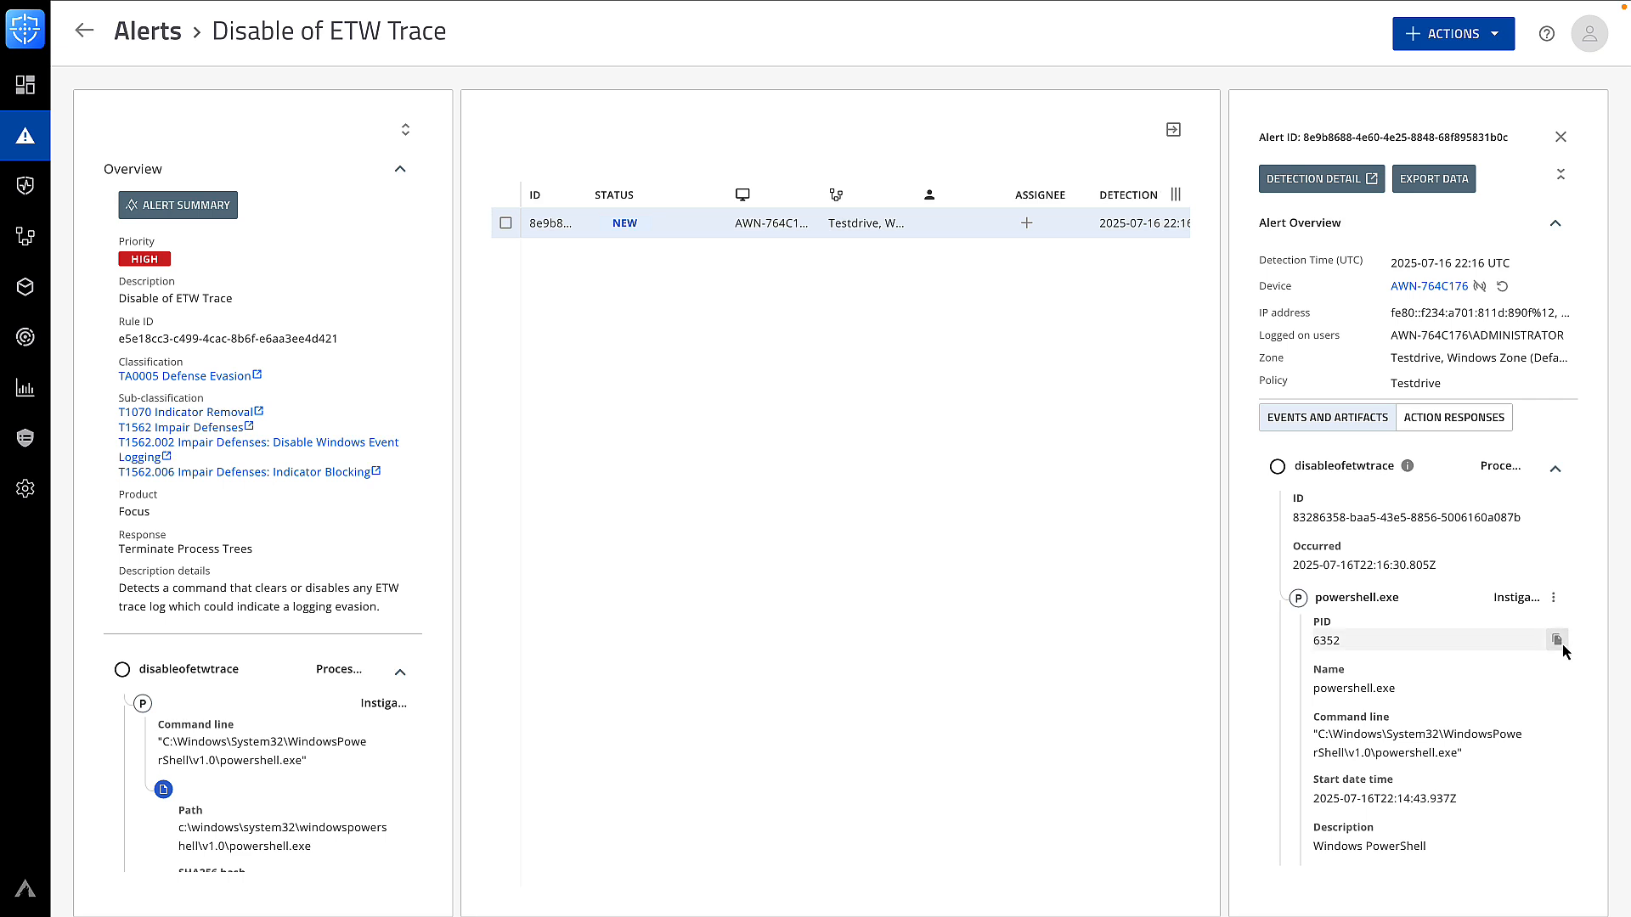
{"action": "left_click", "coordinate": [1563, 647]}
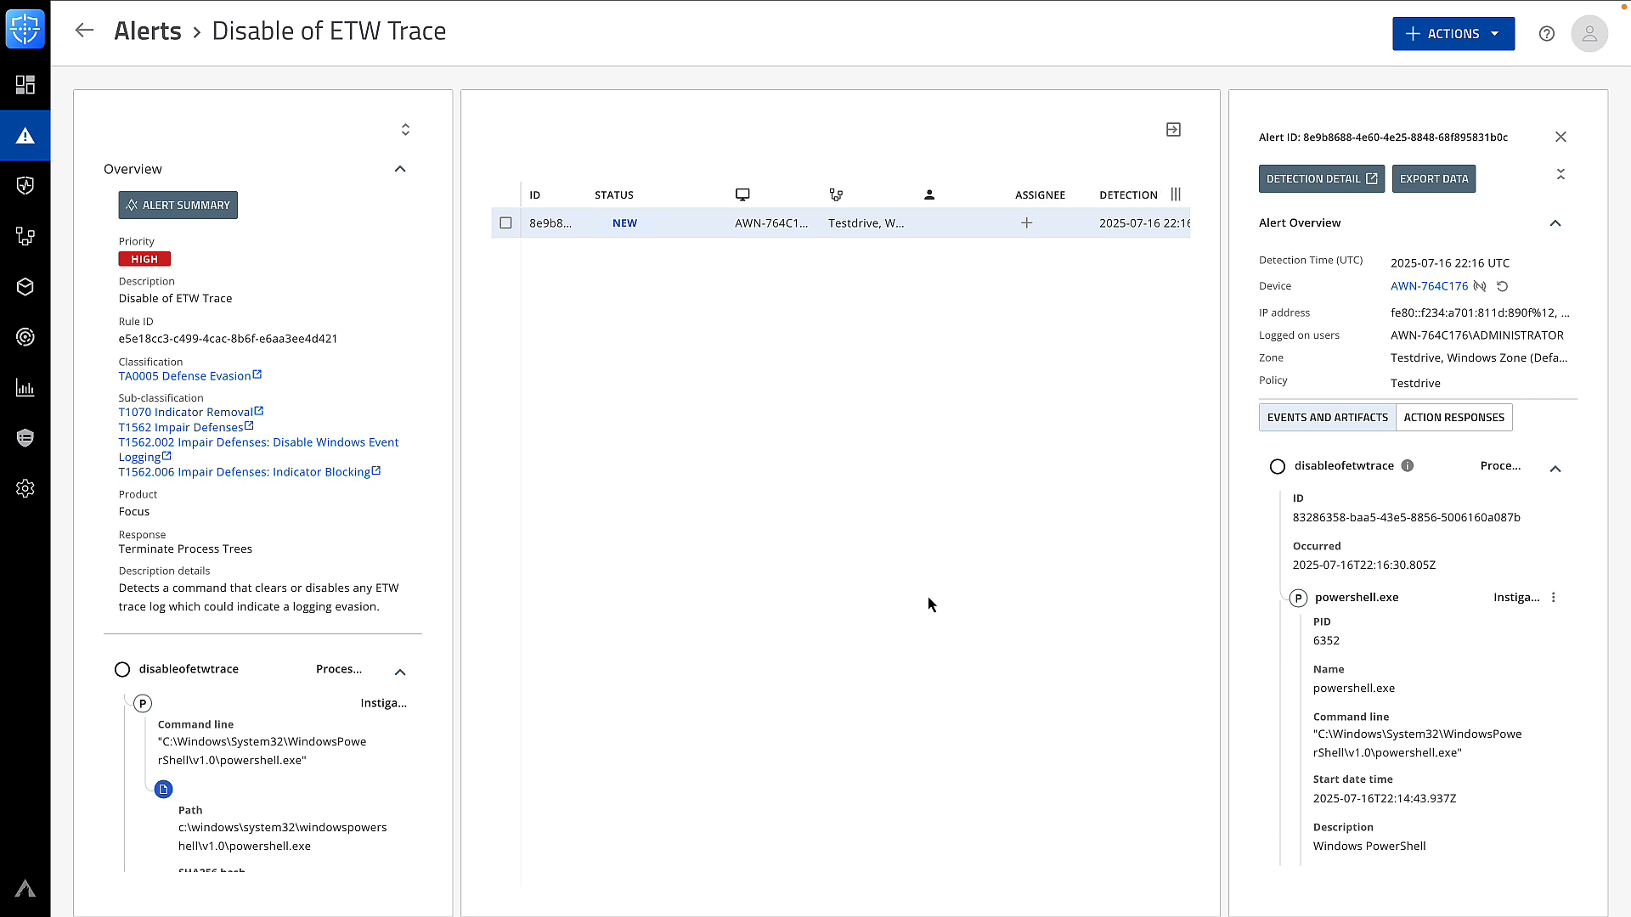
{"action": "mouse_move", "coordinate": [28, 340]}
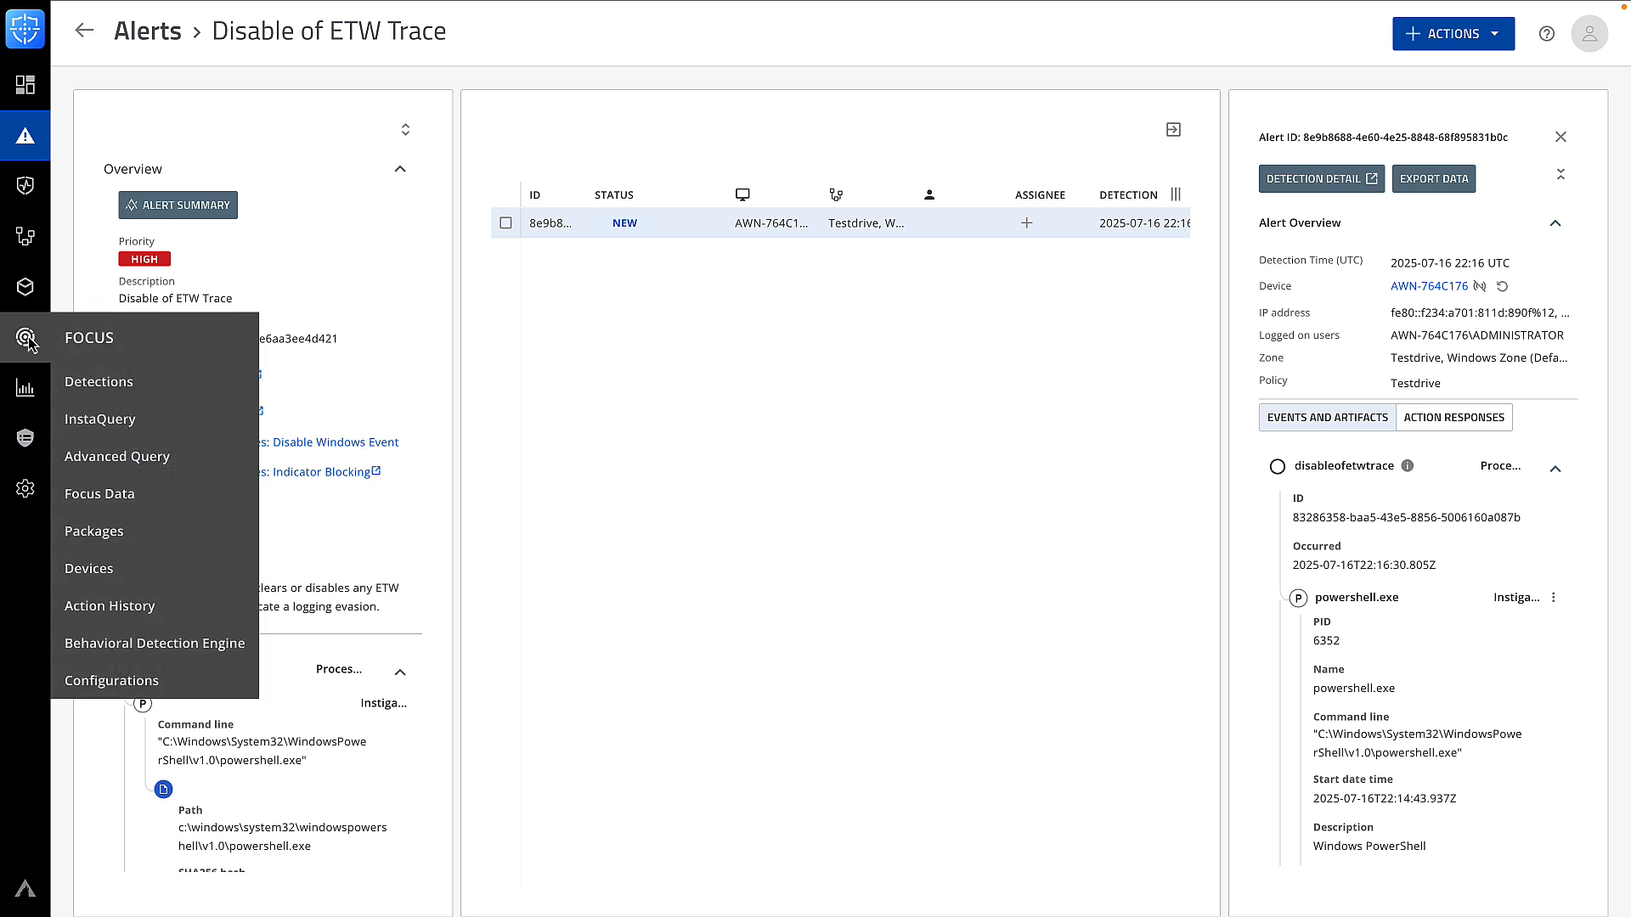
Go to Focus > Advanced Query and expand Process > Artifacts > process in Syntax Help
{"action": "left_click", "coordinate": [86, 458]}
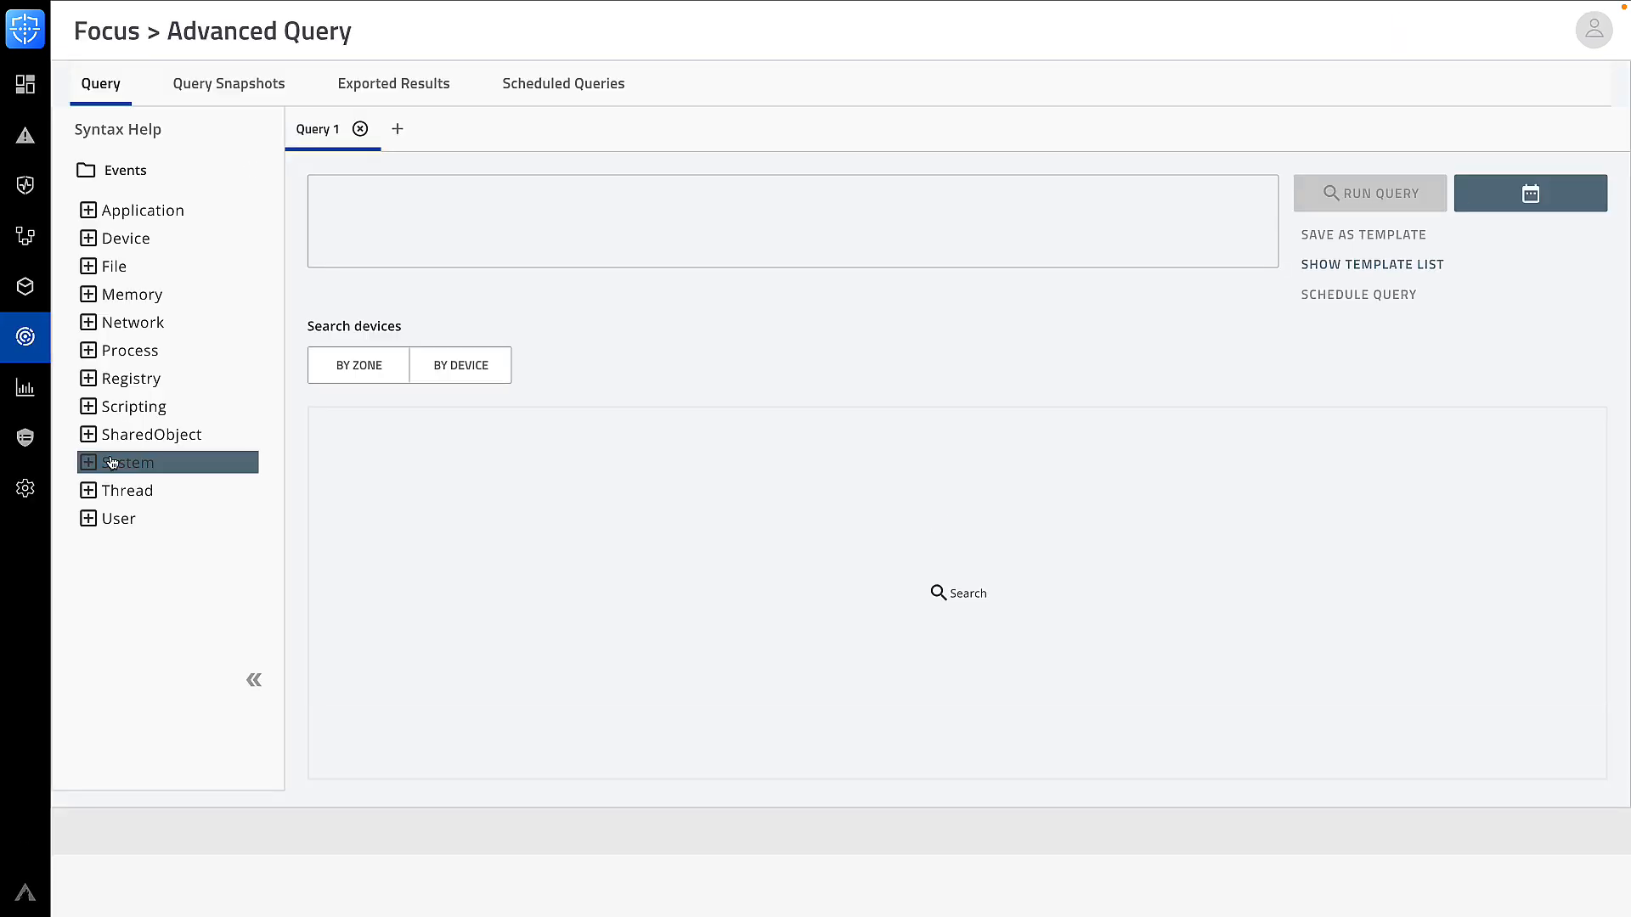
{"action": "left_click", "coordinate": [93, 355]}
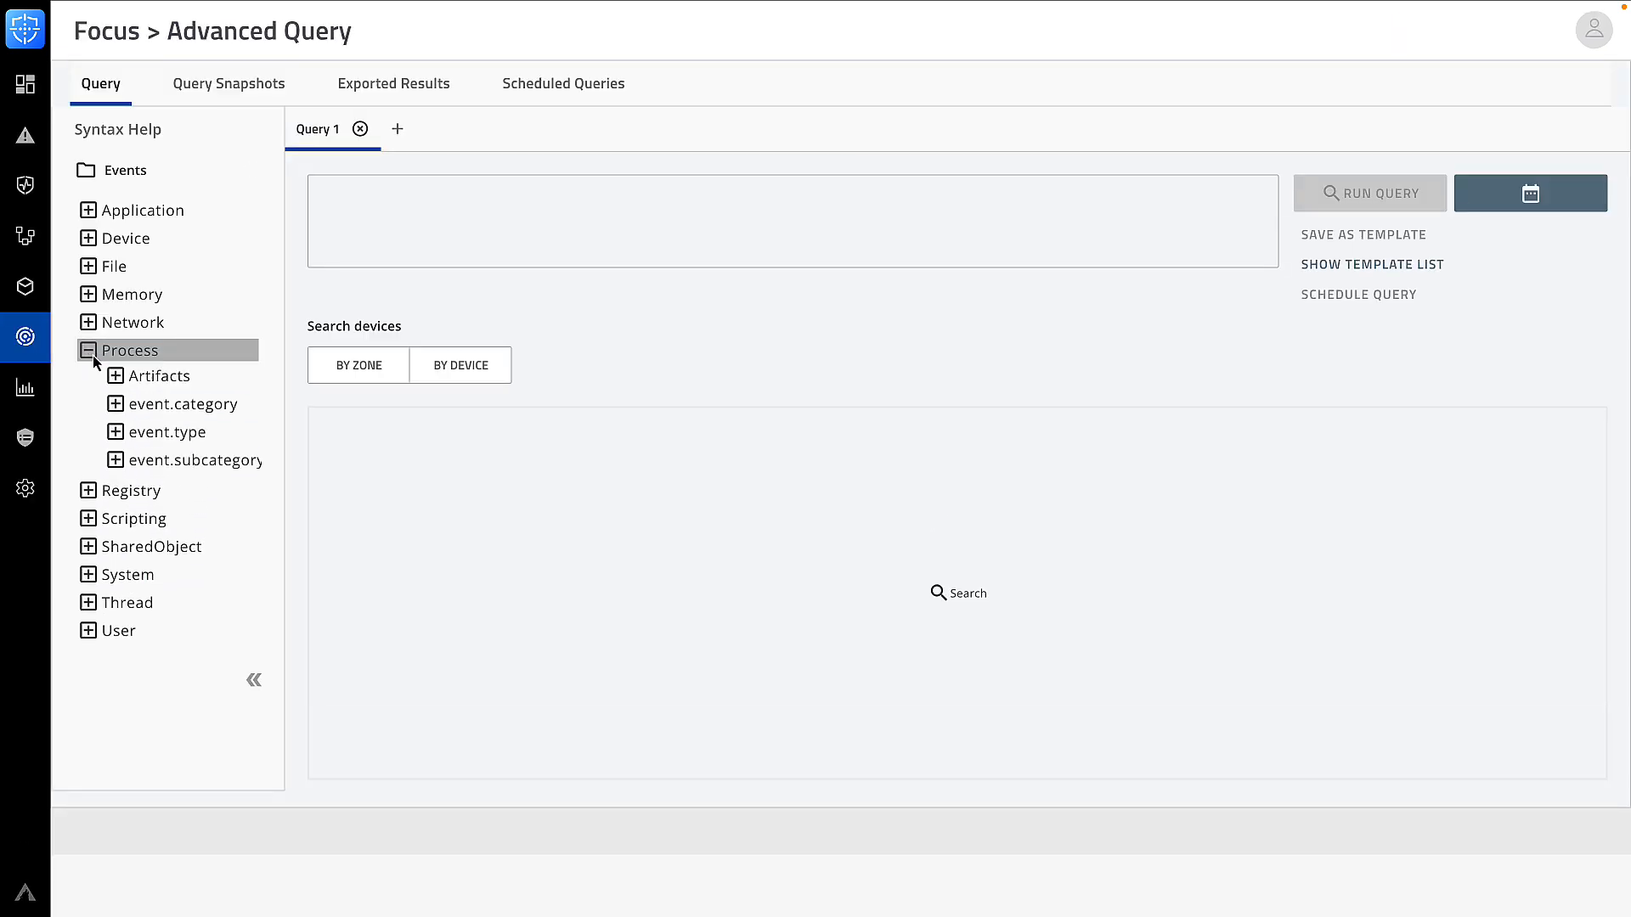
{"action": "left_click", "coordinate": [114, 377]}
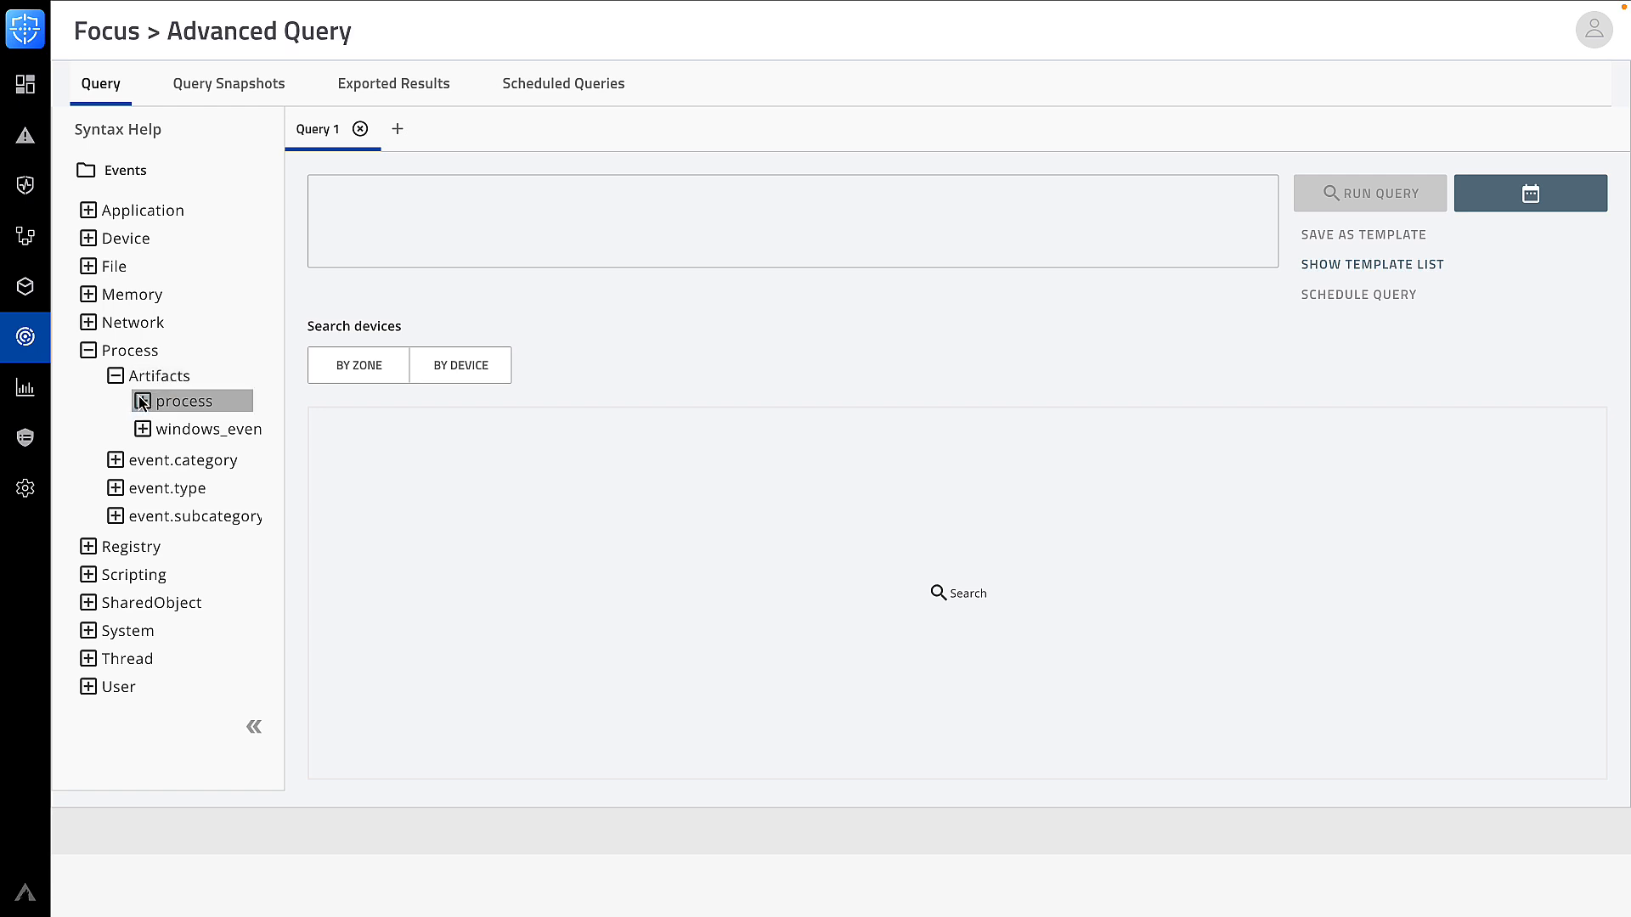
{"action": "left_click", "coordinate": [143, 401]}
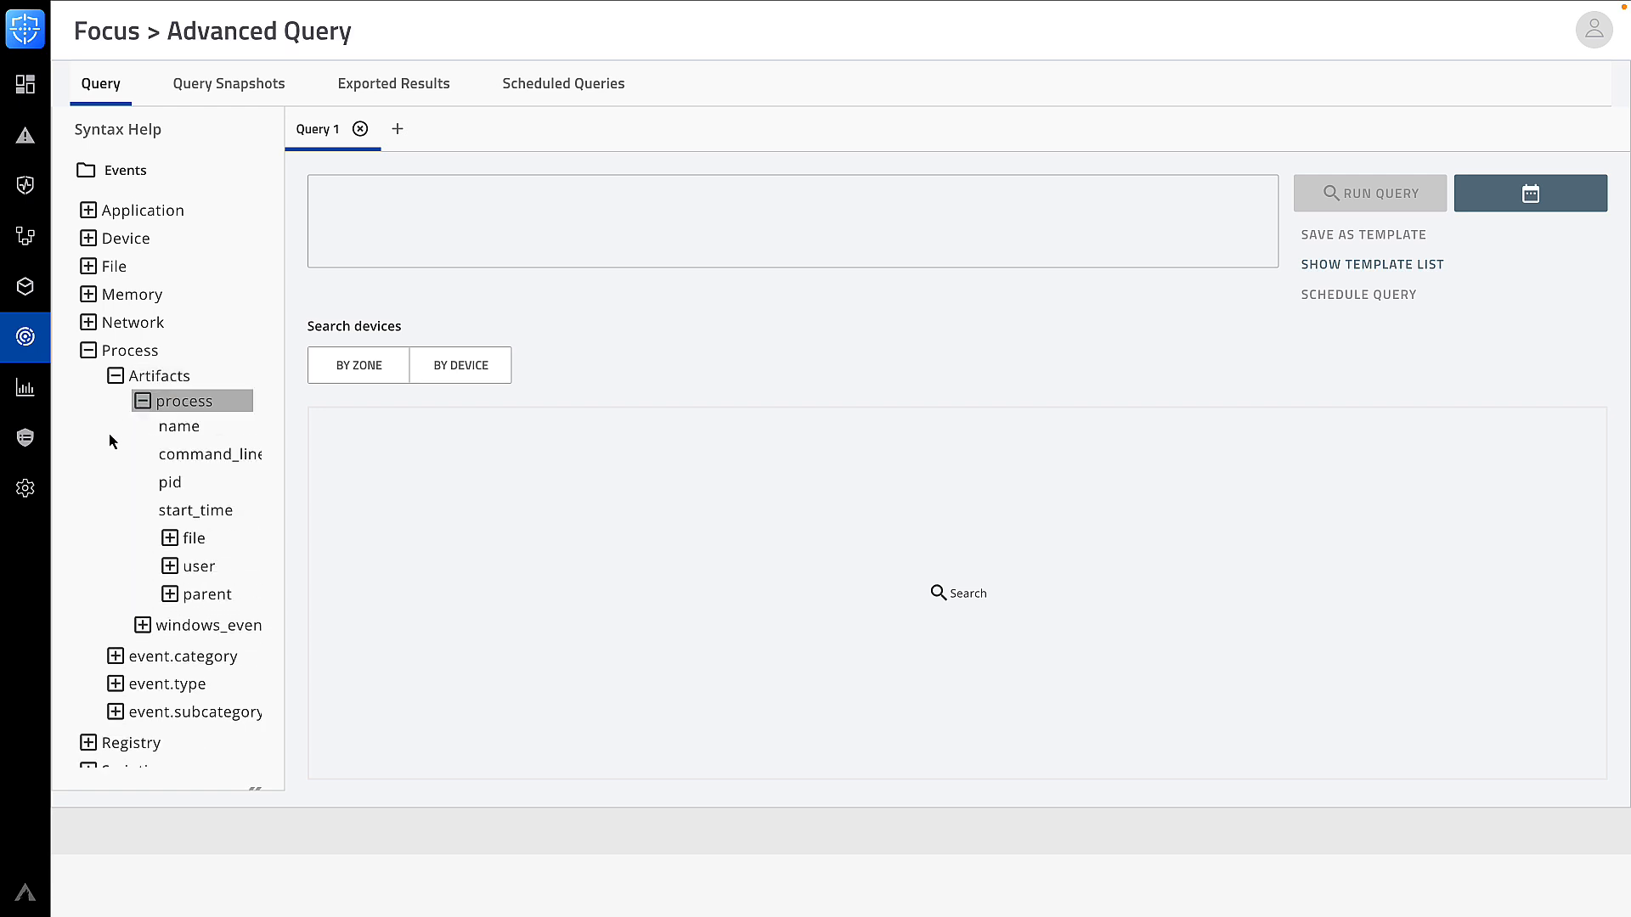
{"action": "left_click", "coordinate": [348, 213]}
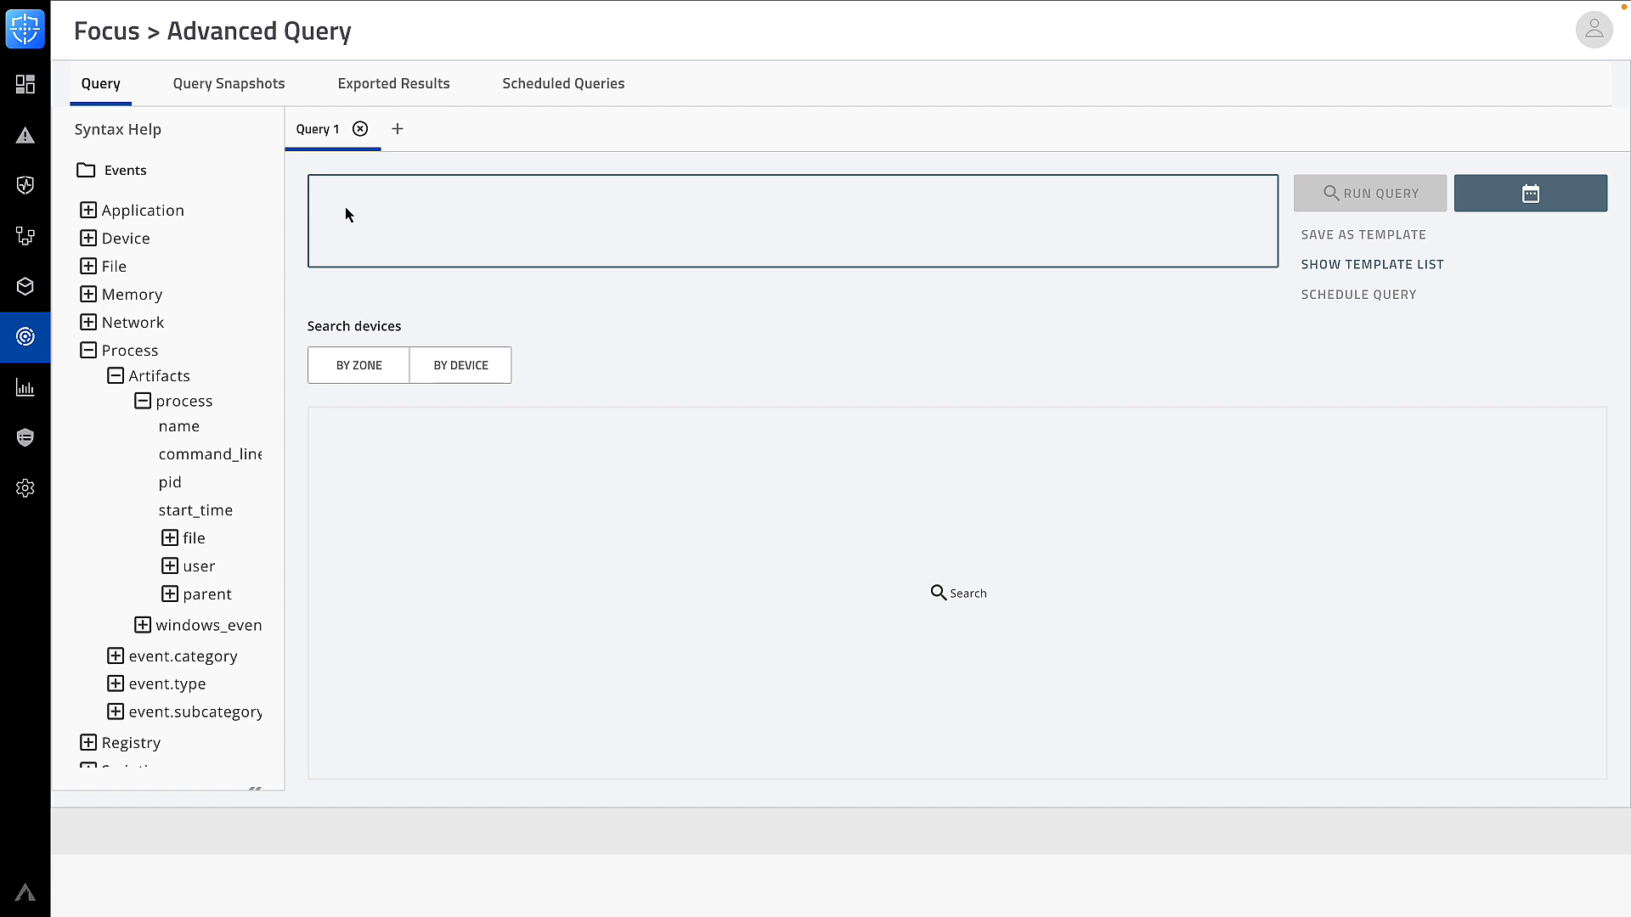
Run the query Process where process.pid=="6352" and review the matching Process Start events
{"action": "type", "text": "Process"}
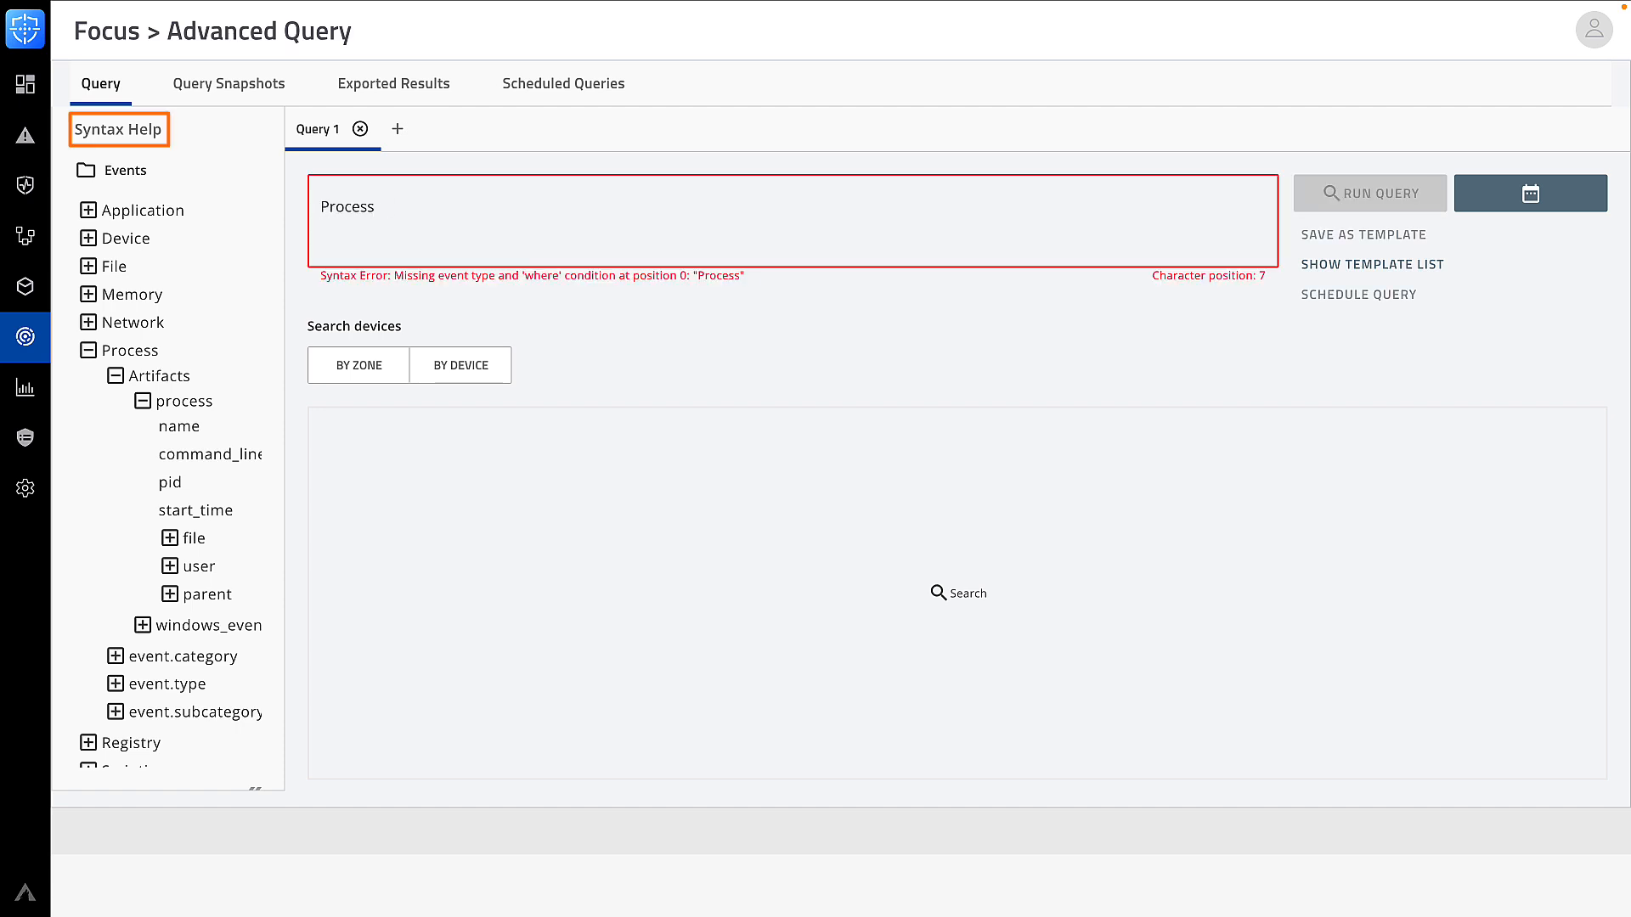
{"action": "type", "text": " where "}
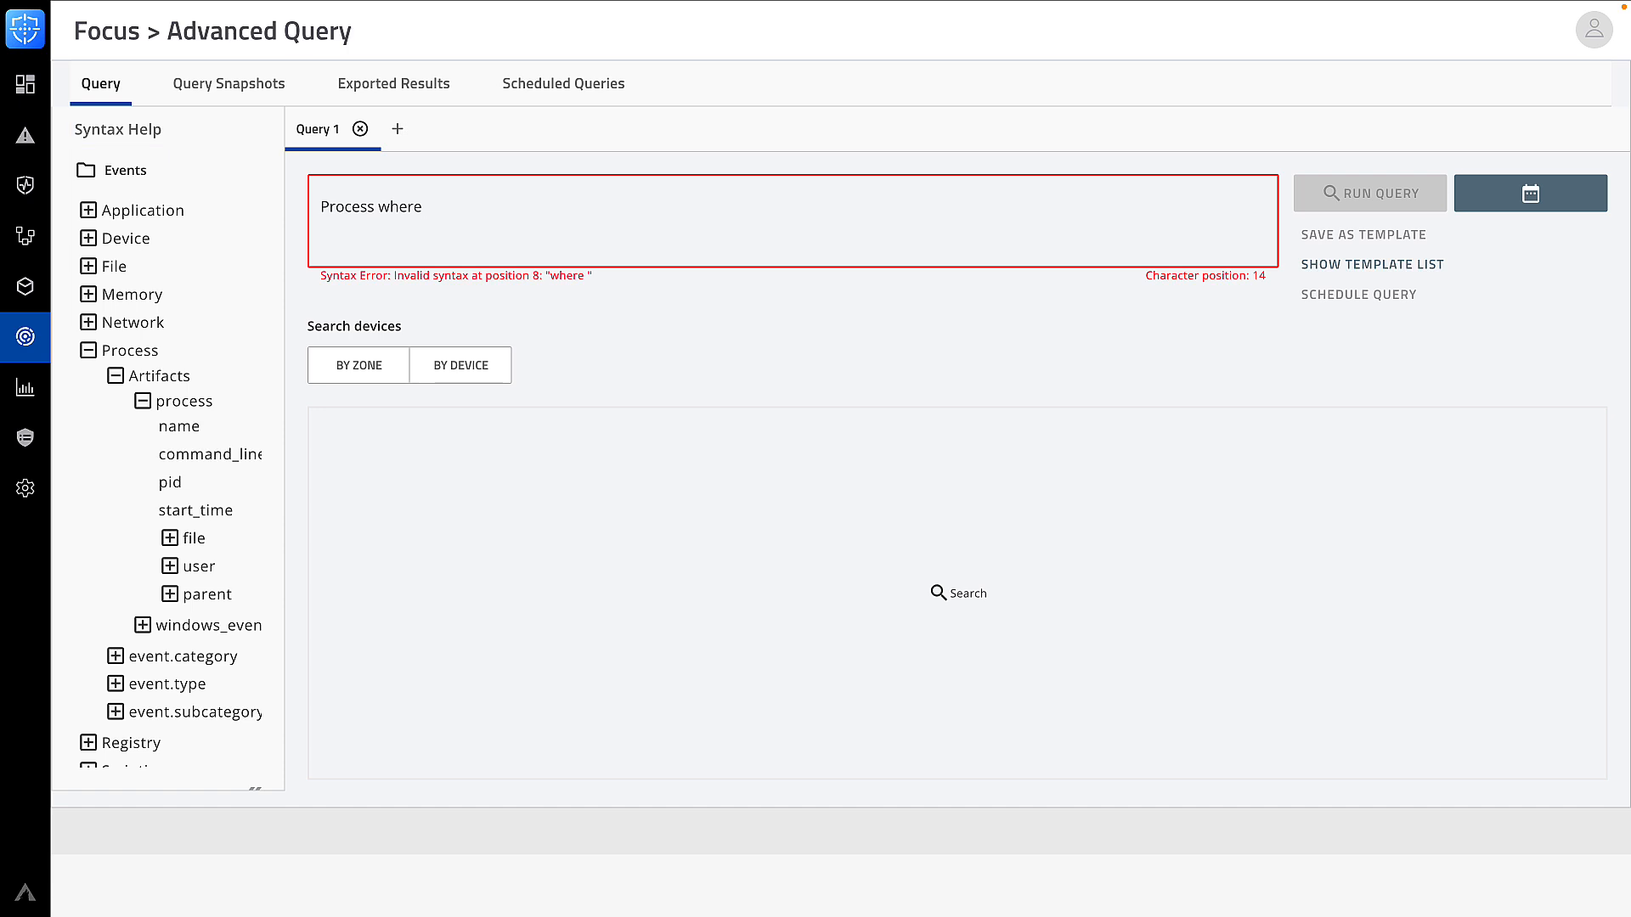
{"action": "type", "text": "process.p"}
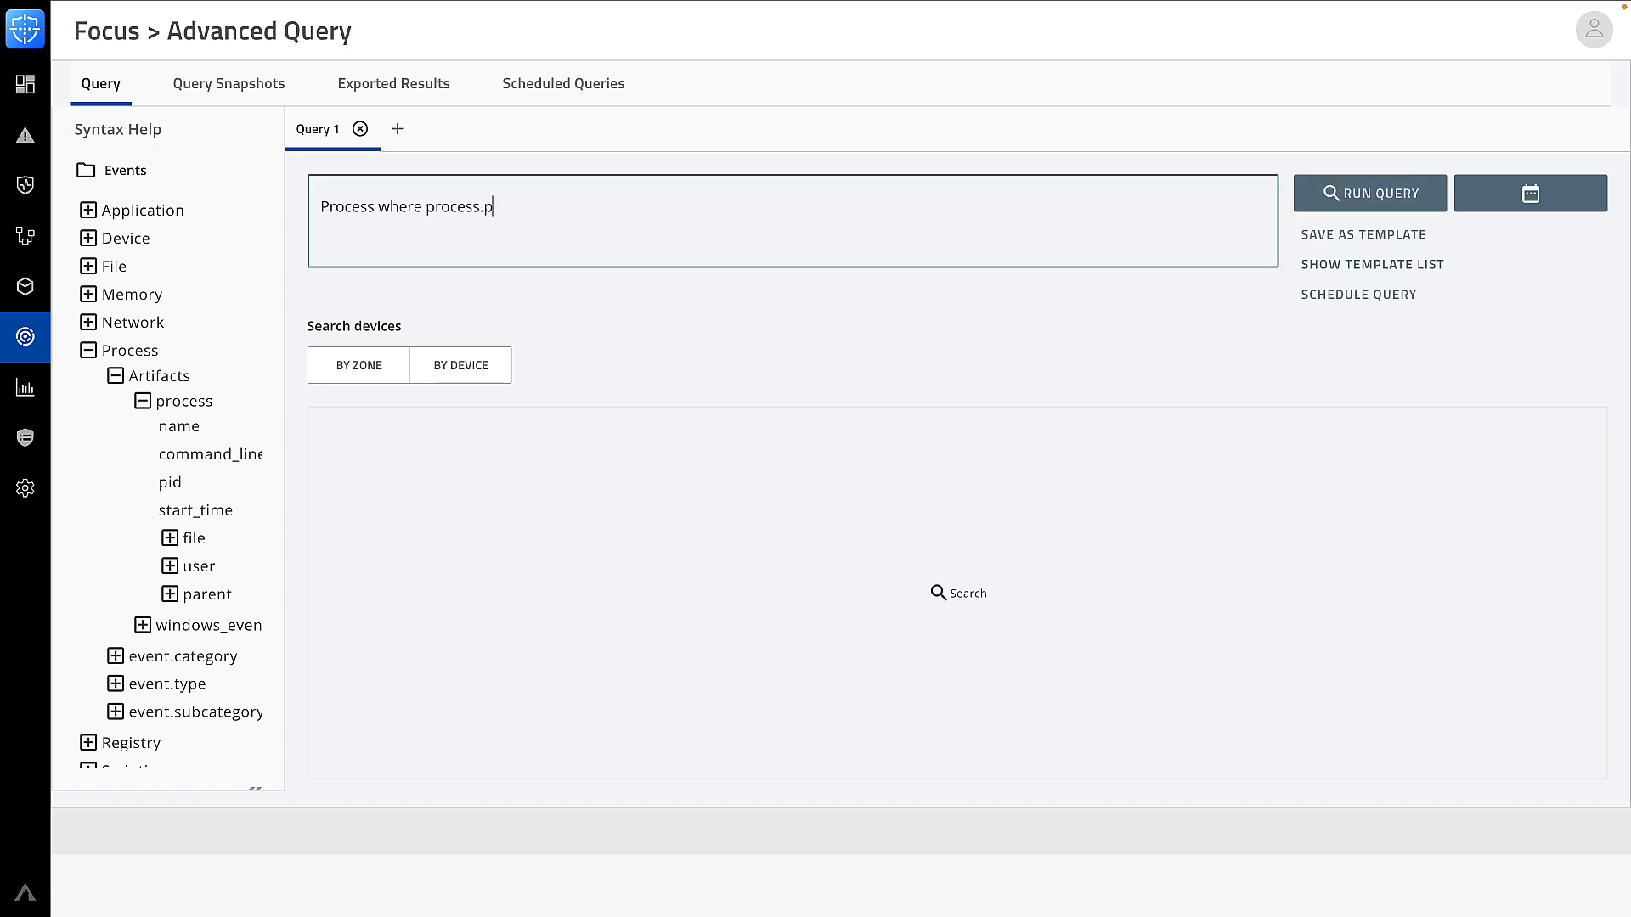
{"action": "type", "text": "id==\"6352\""}
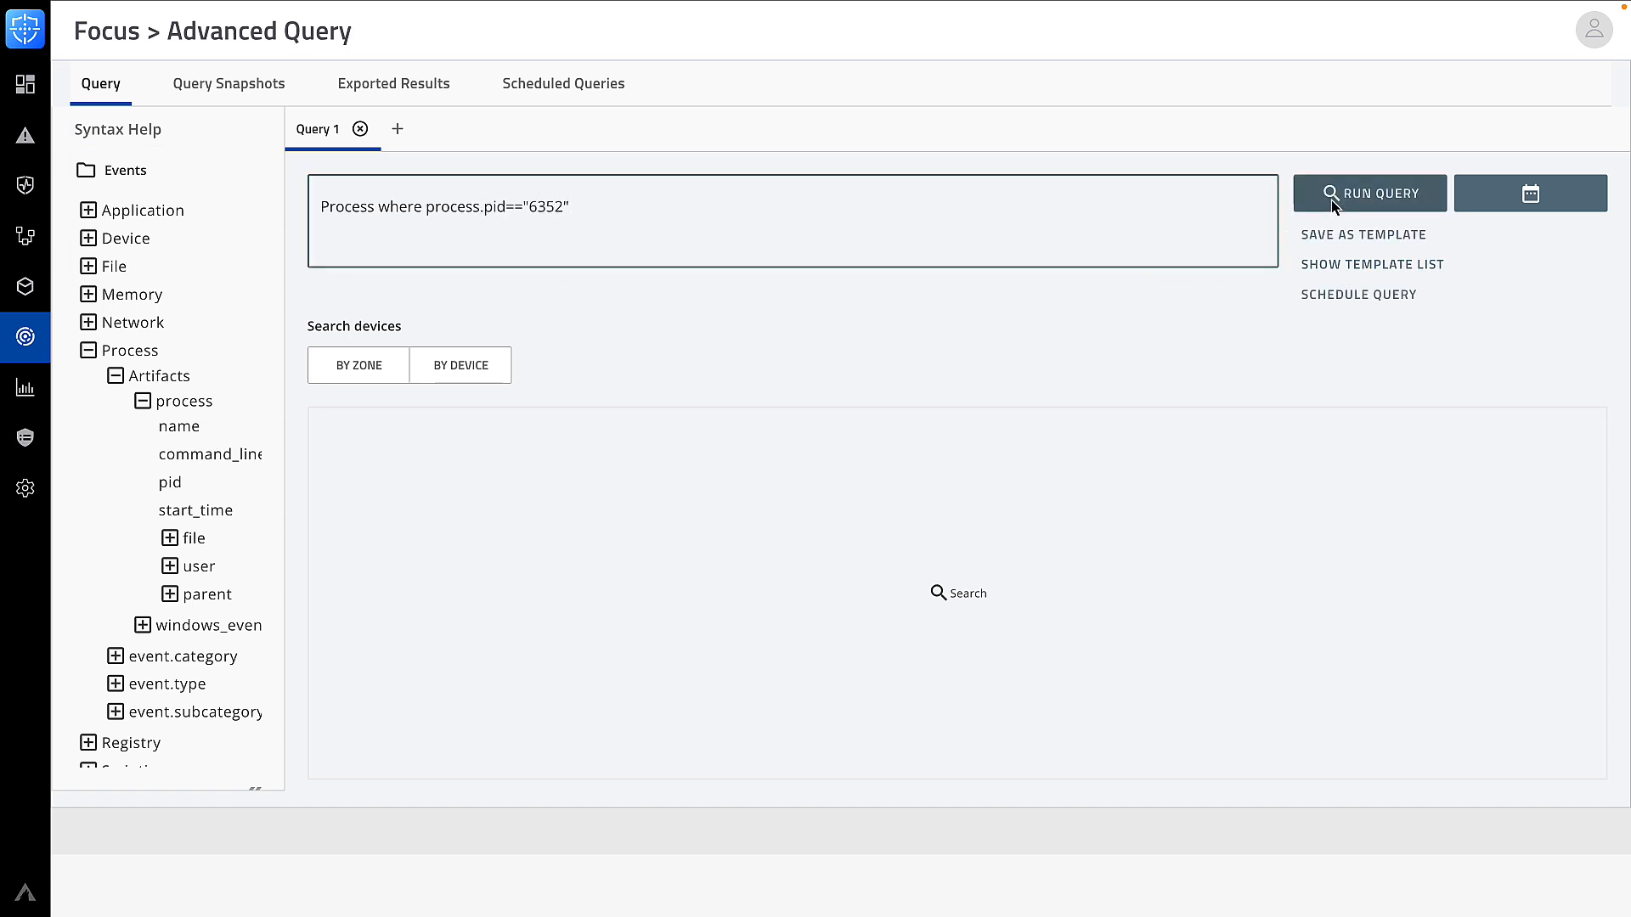
{"action": "left_click", "coordinate": [1332, 204]}
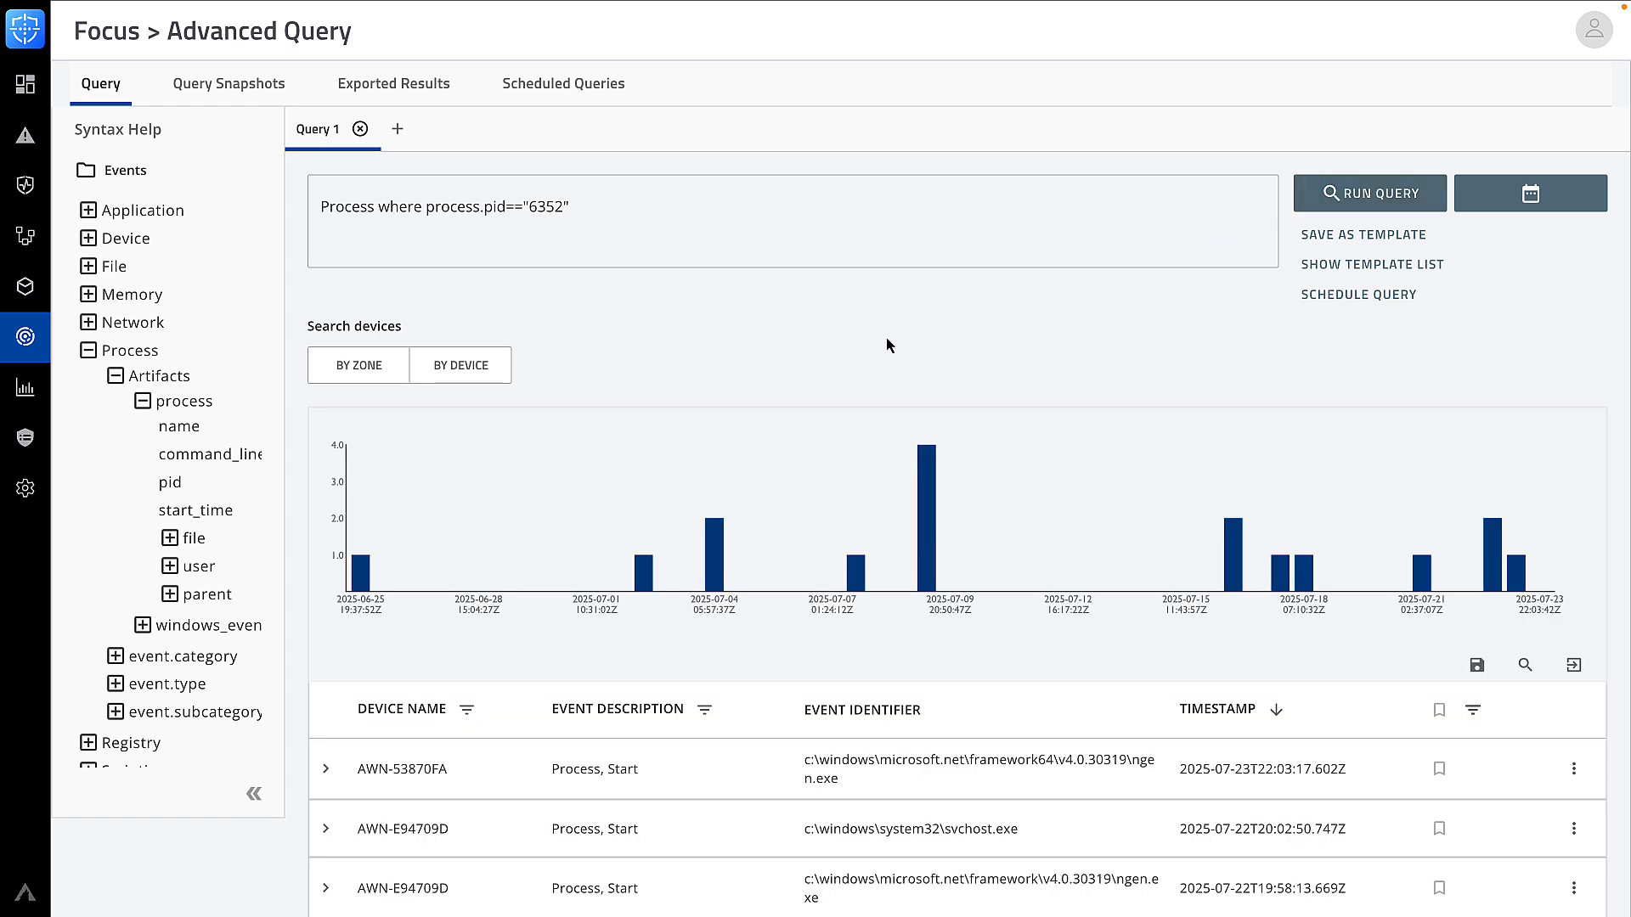
{"action": "scroll", "coordinate": [665, 388], "scroll_direction": "down", "scroll_amount": 3}
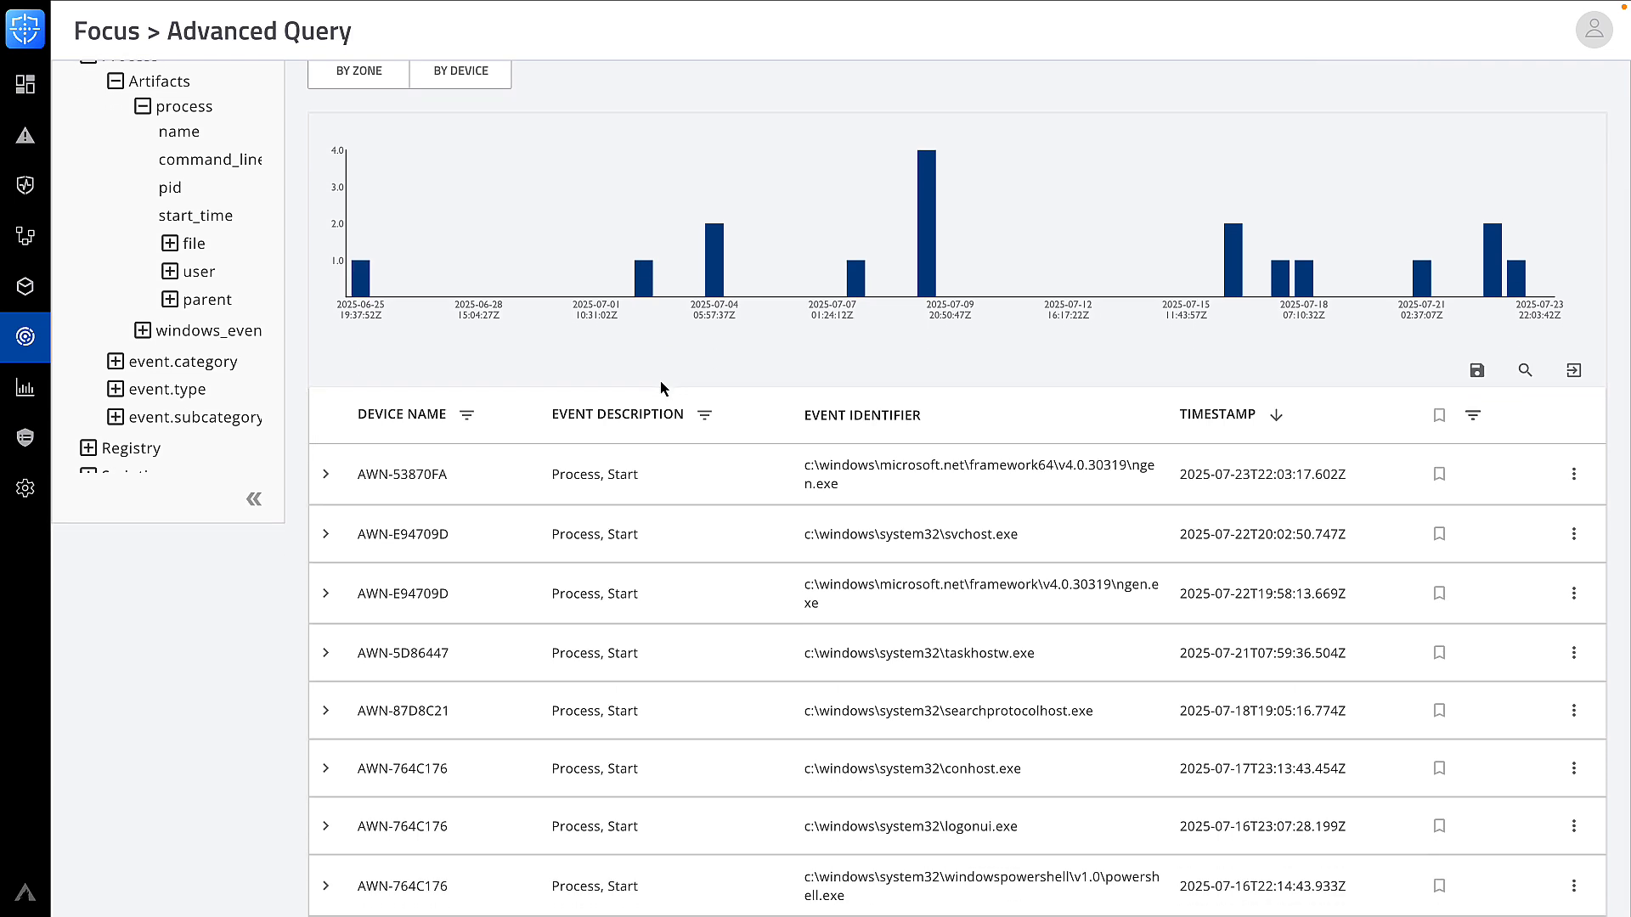
{"action": "scroll", "coordinate": [665, 388], "scroll_direction": "up", "scroll_amount": 2}
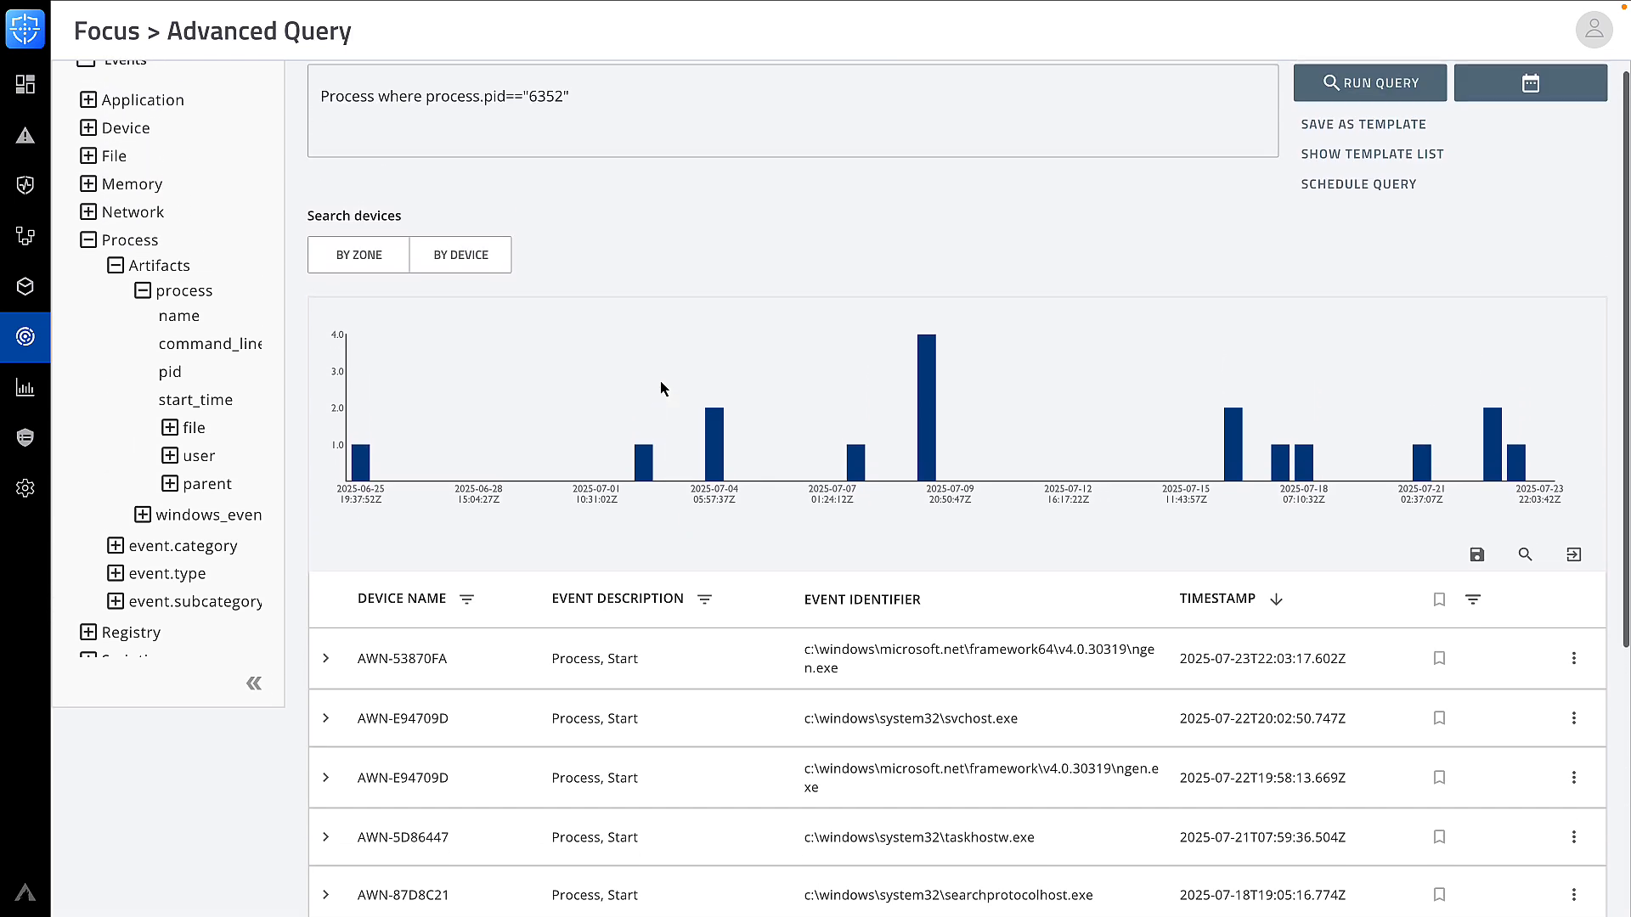
Filter the pid 6352 query to device AWN-764C176 and rerun it, leaving three events
{"action": "left_click", "coordinate": [476, 270]}
{"action": "left_click", "coordinate": [664, 473]}
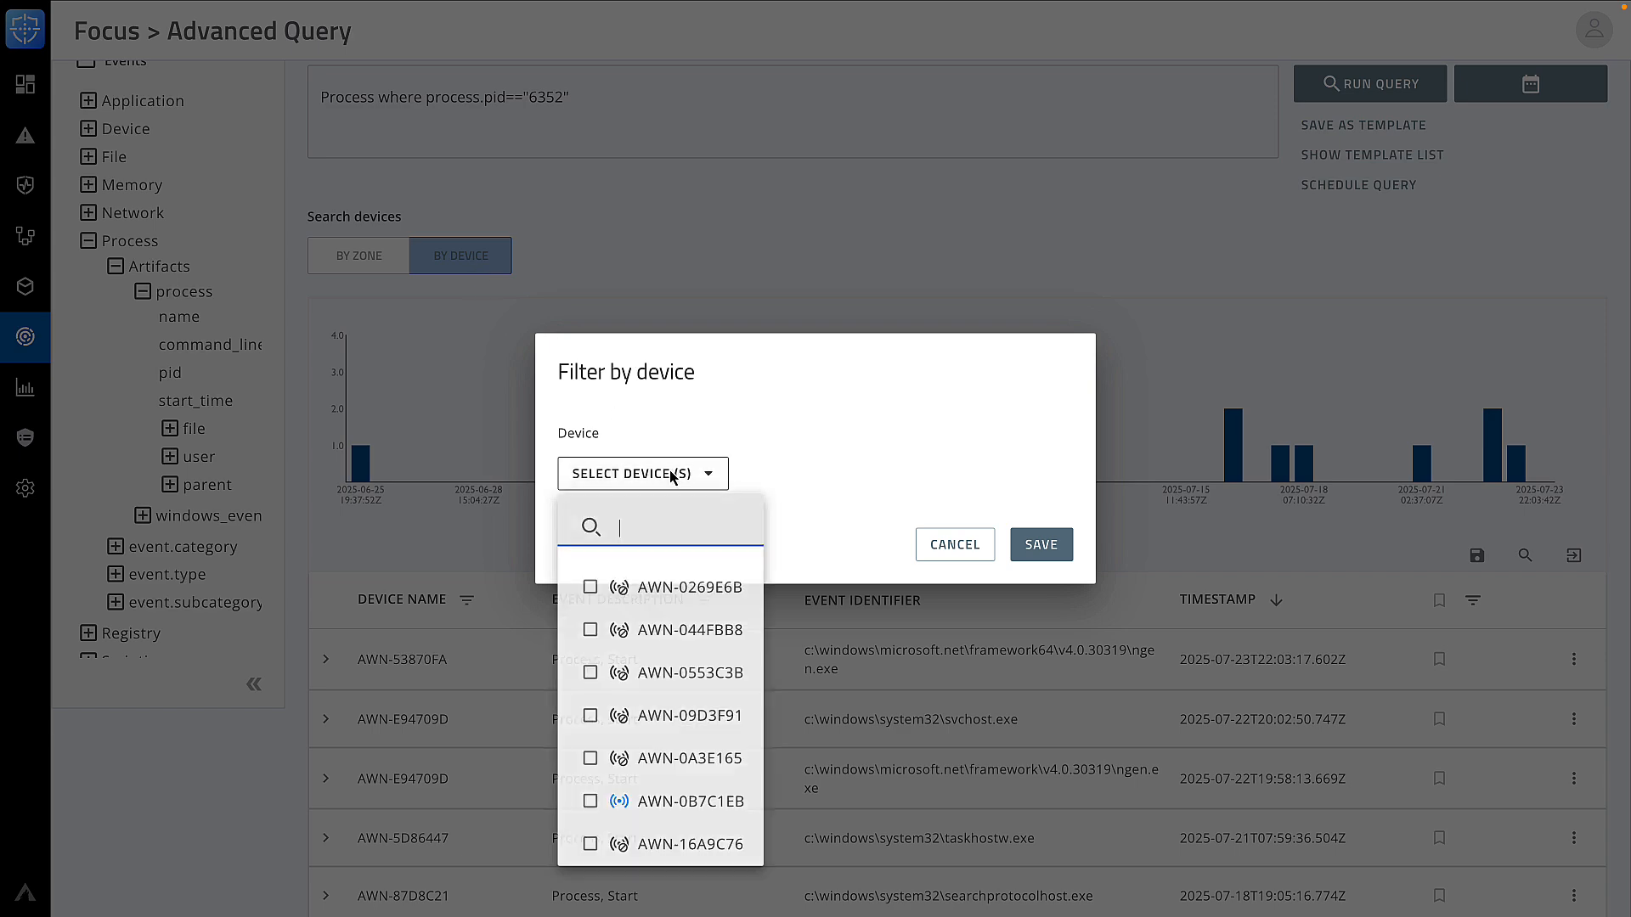
{"action": "type", "text": "c176"}
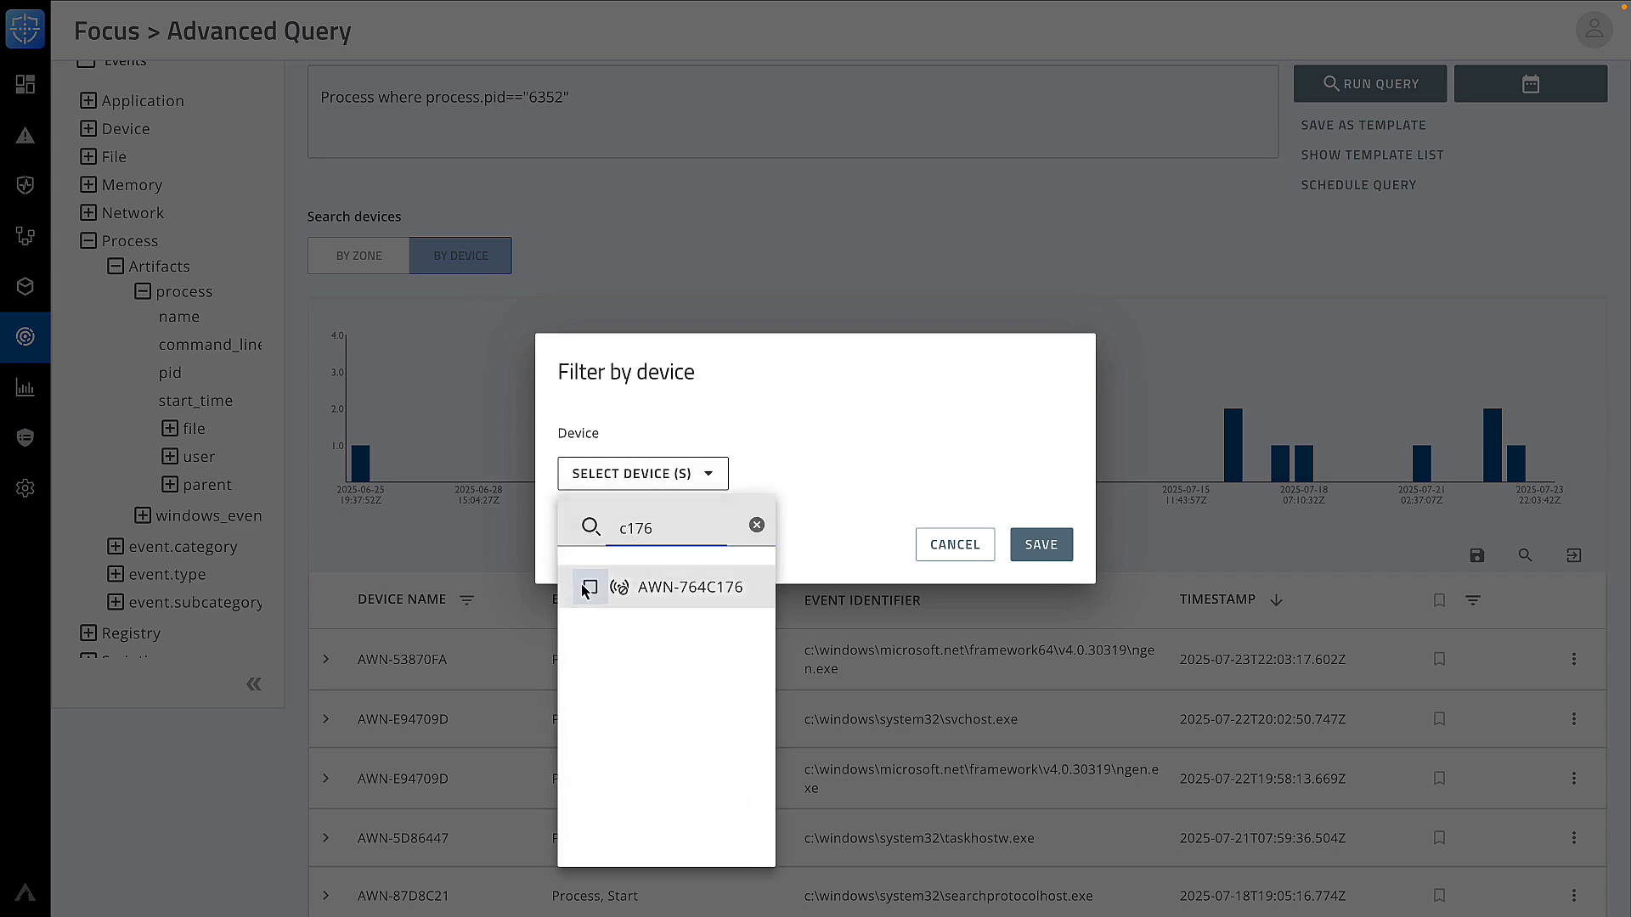
{"action": "left_click", "coordinate": [590, 587]}
{"action": "left_click", "coordinate": [1041, 564]}
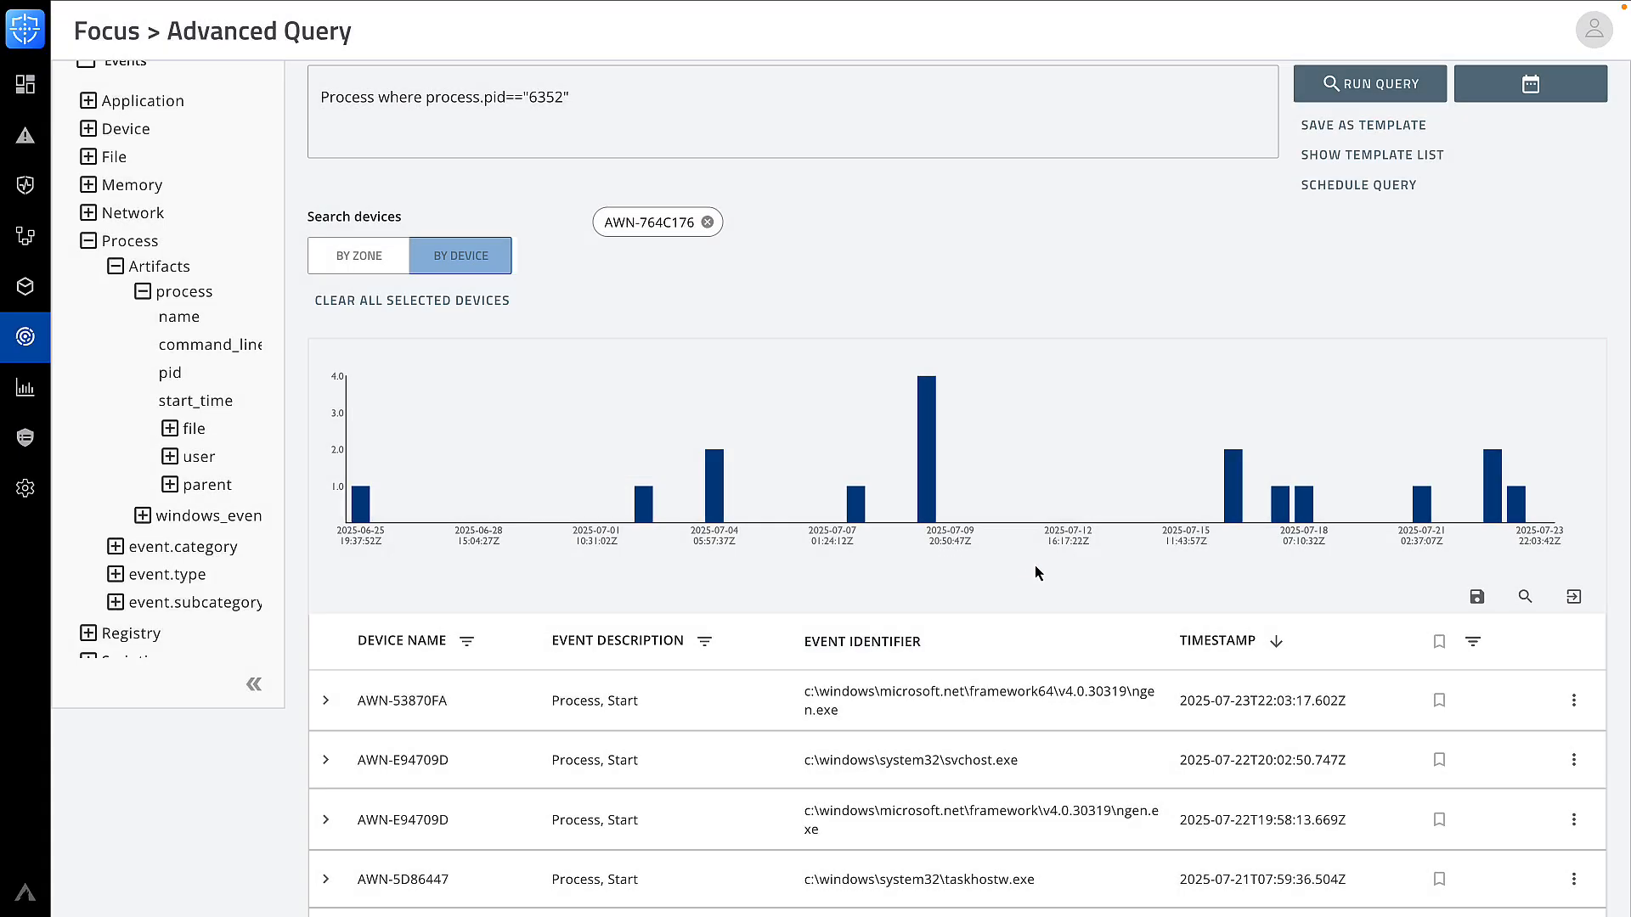
{"action": "left_click", "coordinate": [1359, 83]}
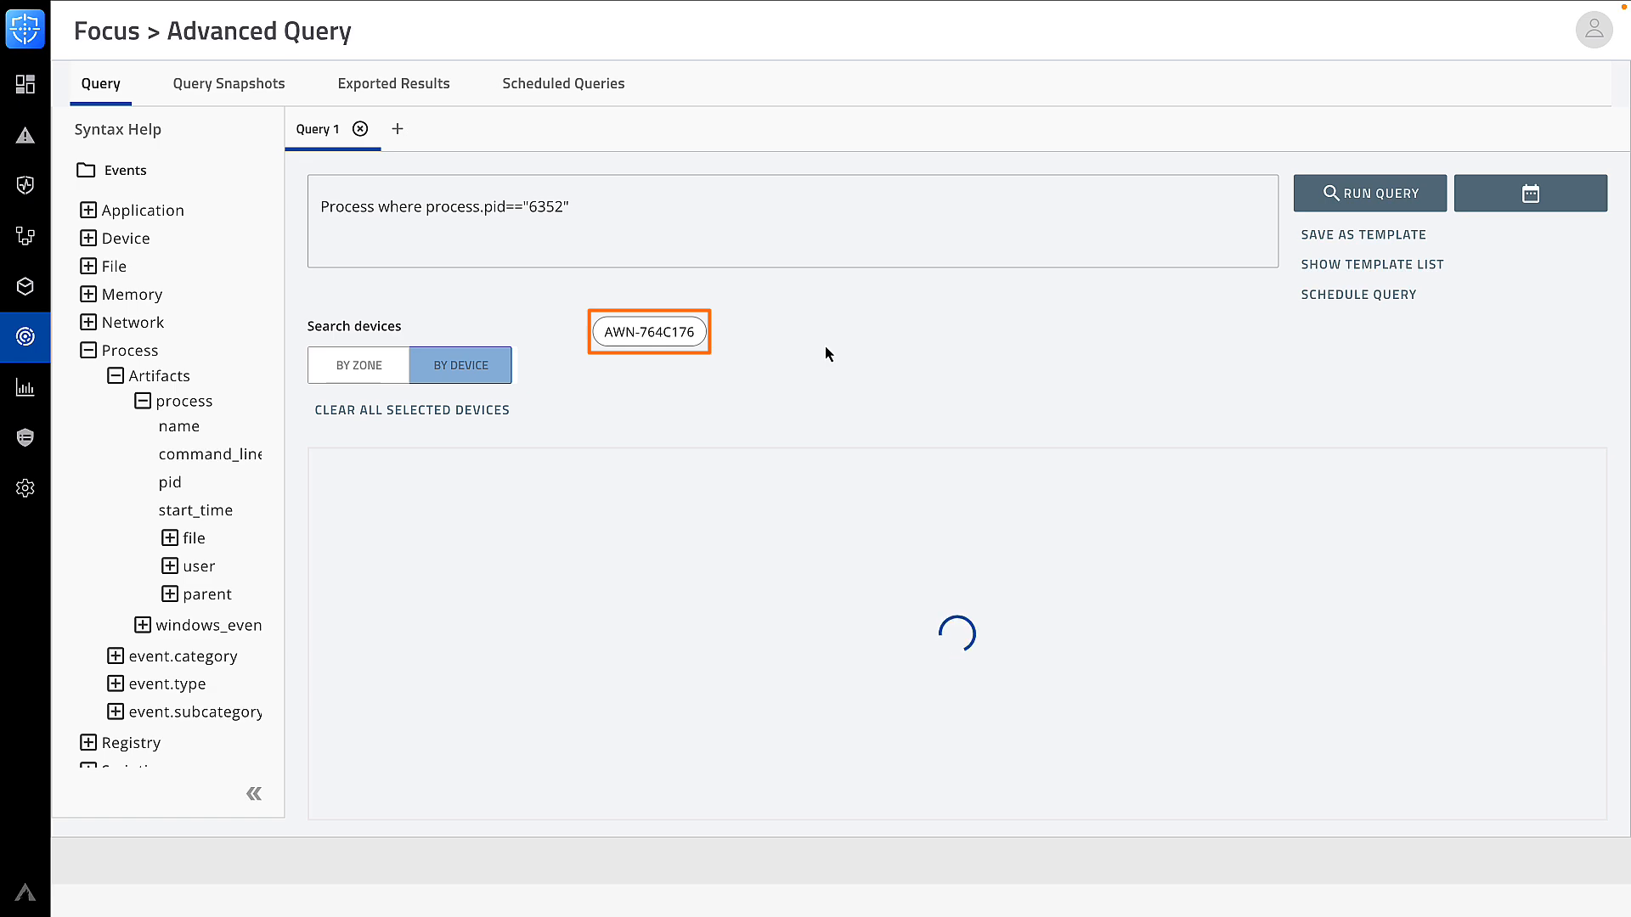
{"action": "scroll", "coordinate": [765, 535], "scroll_direction": "down", "scroll_amount": 2}
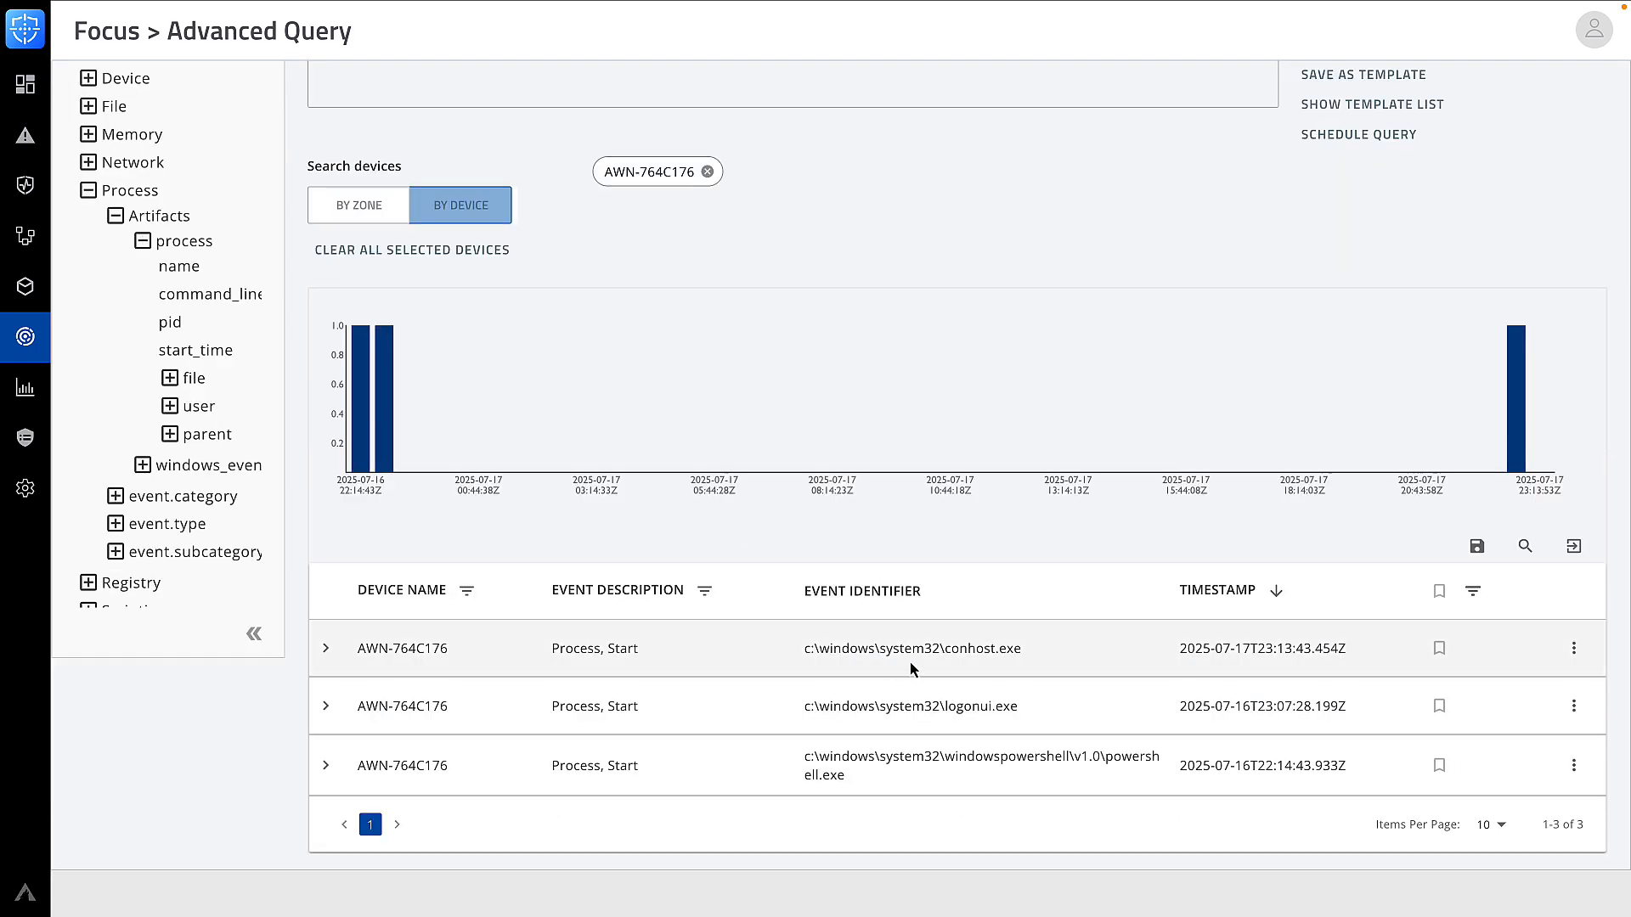
{"action": "scroll", "coordinate": [838, 573], "scroll_direction": "up", "scroll_amount": 2}
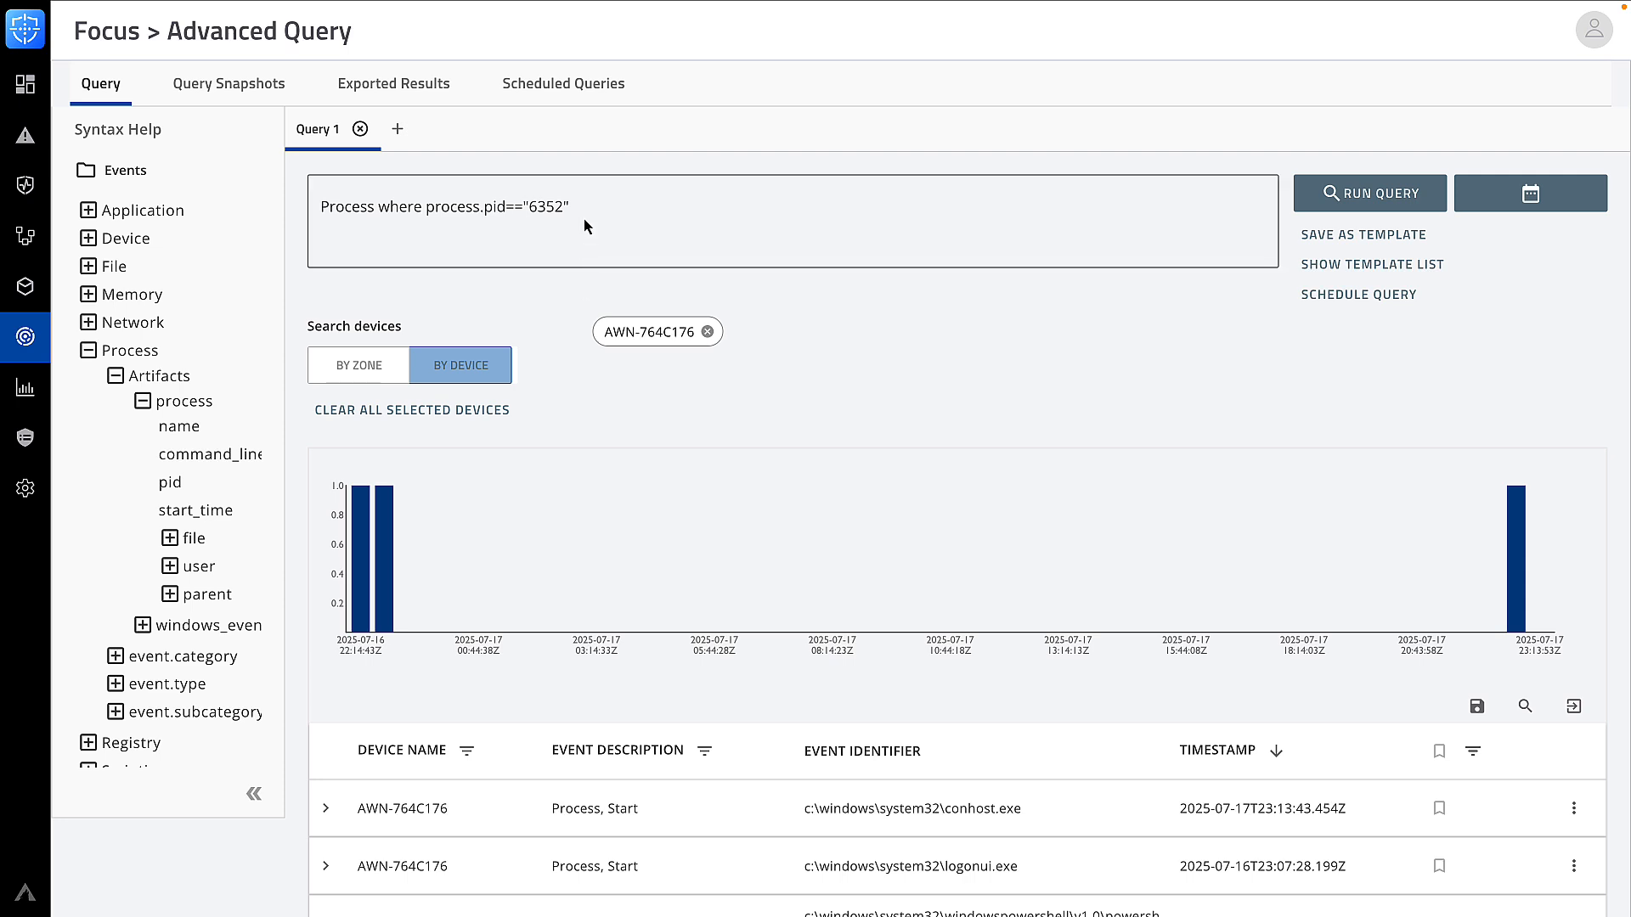
Clear the old query and expand the Scripting powershell_trace artifact fields in Syntax Help
{"action": "left_click_drag", "start_coordinate": [583, 219], "coordinate": [321, 211]}
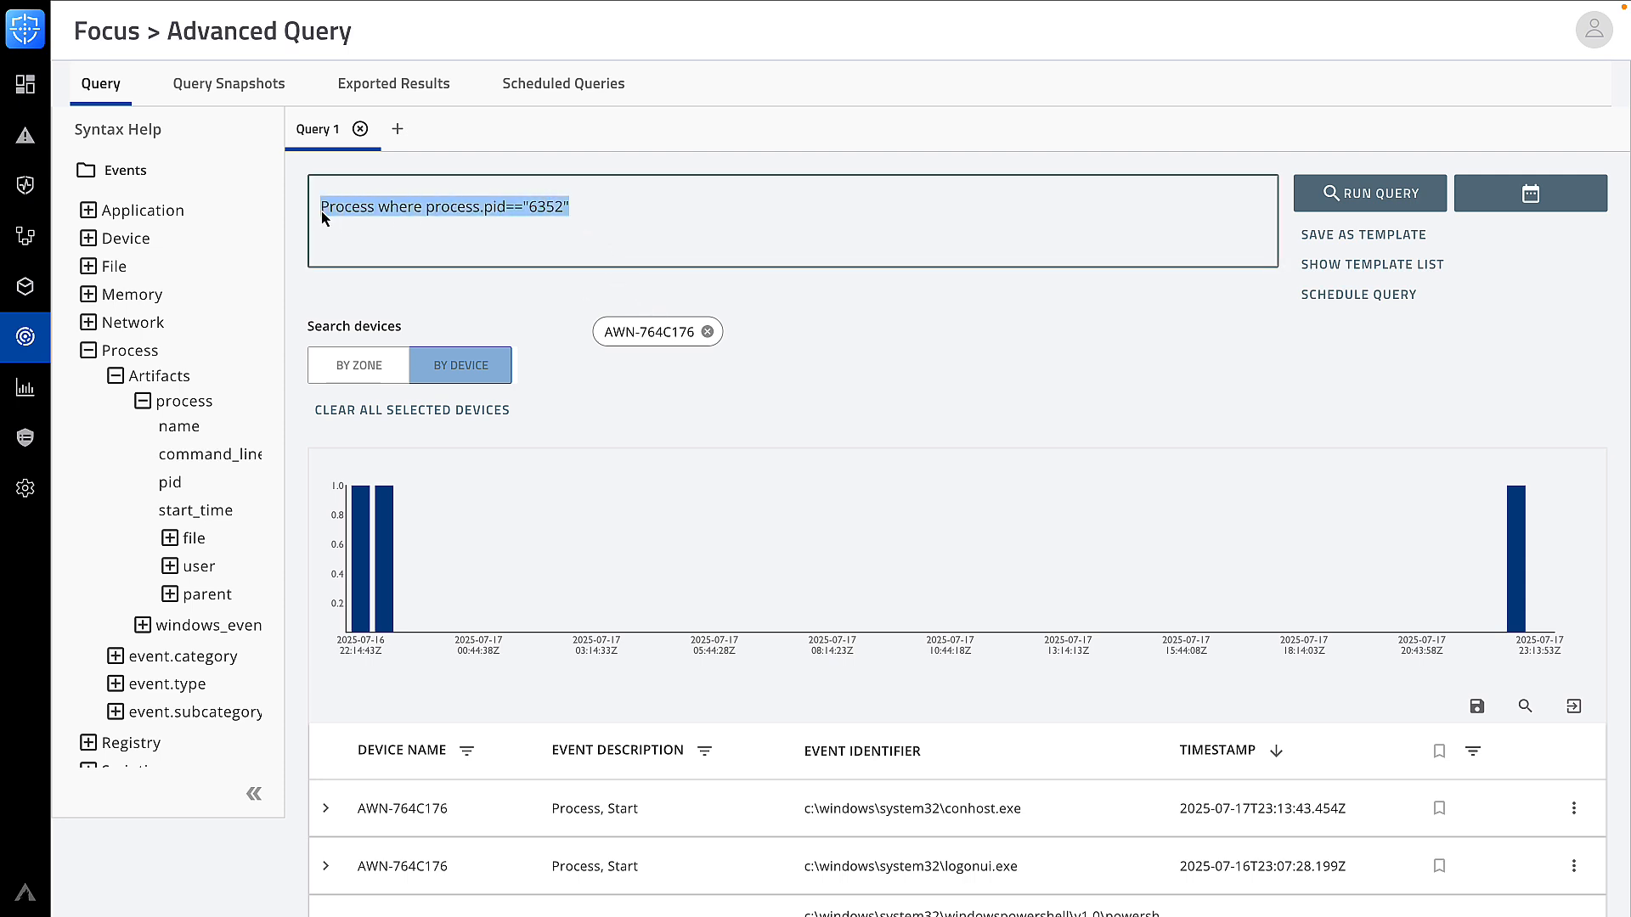
{"action": "key", "text": "BackSpace"}
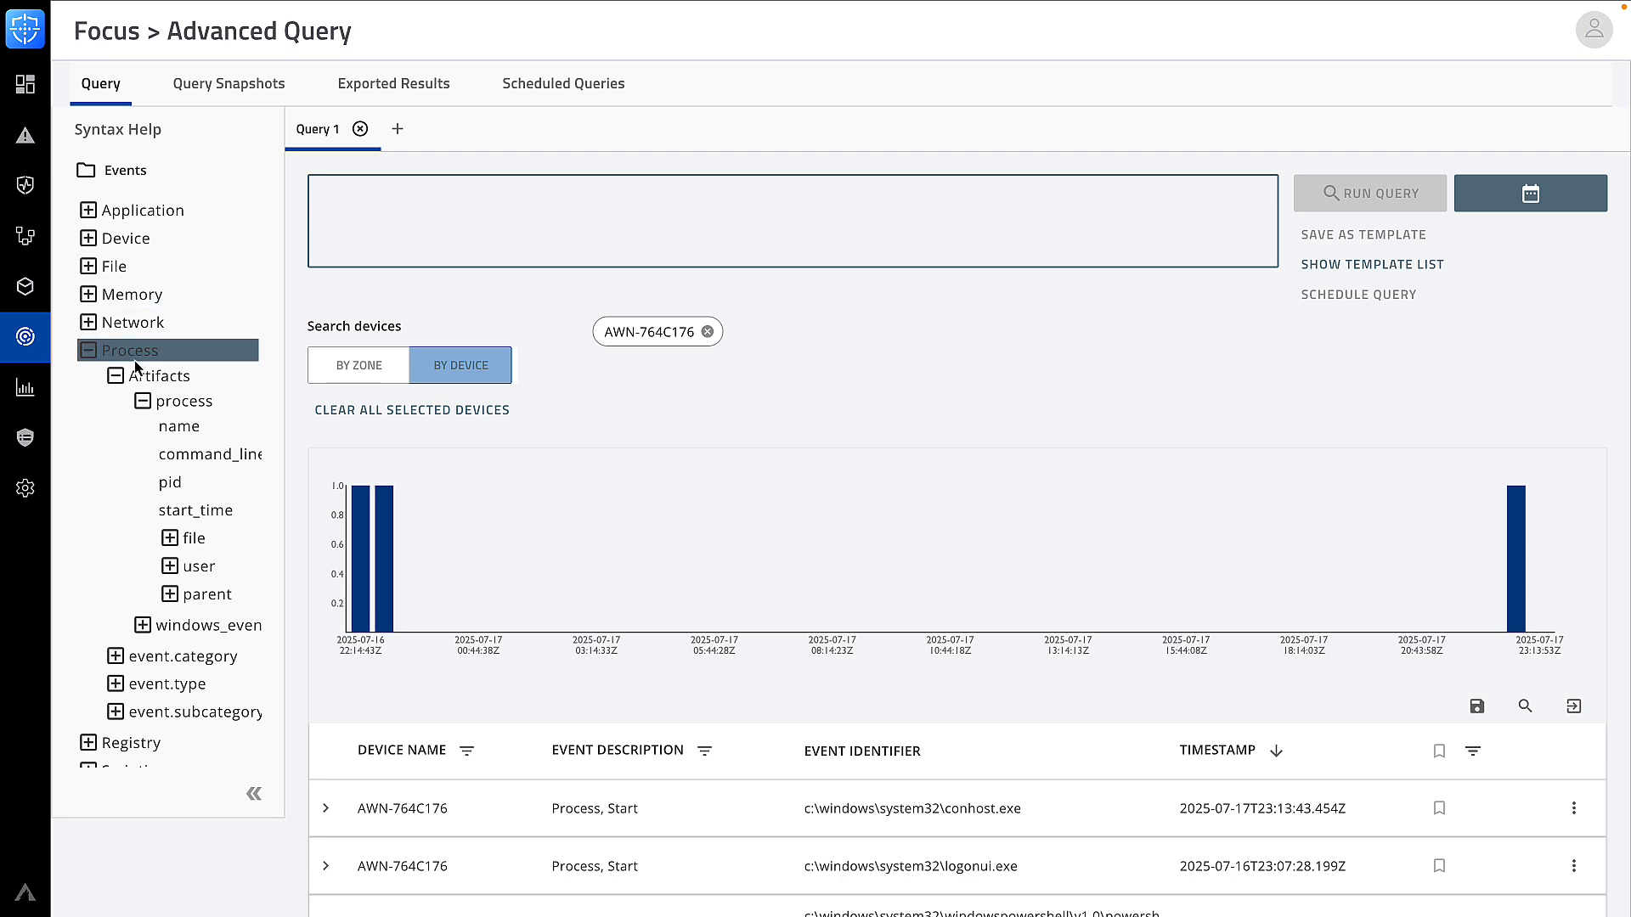
{"action": "left_click", "coordinate": [88, 350]}
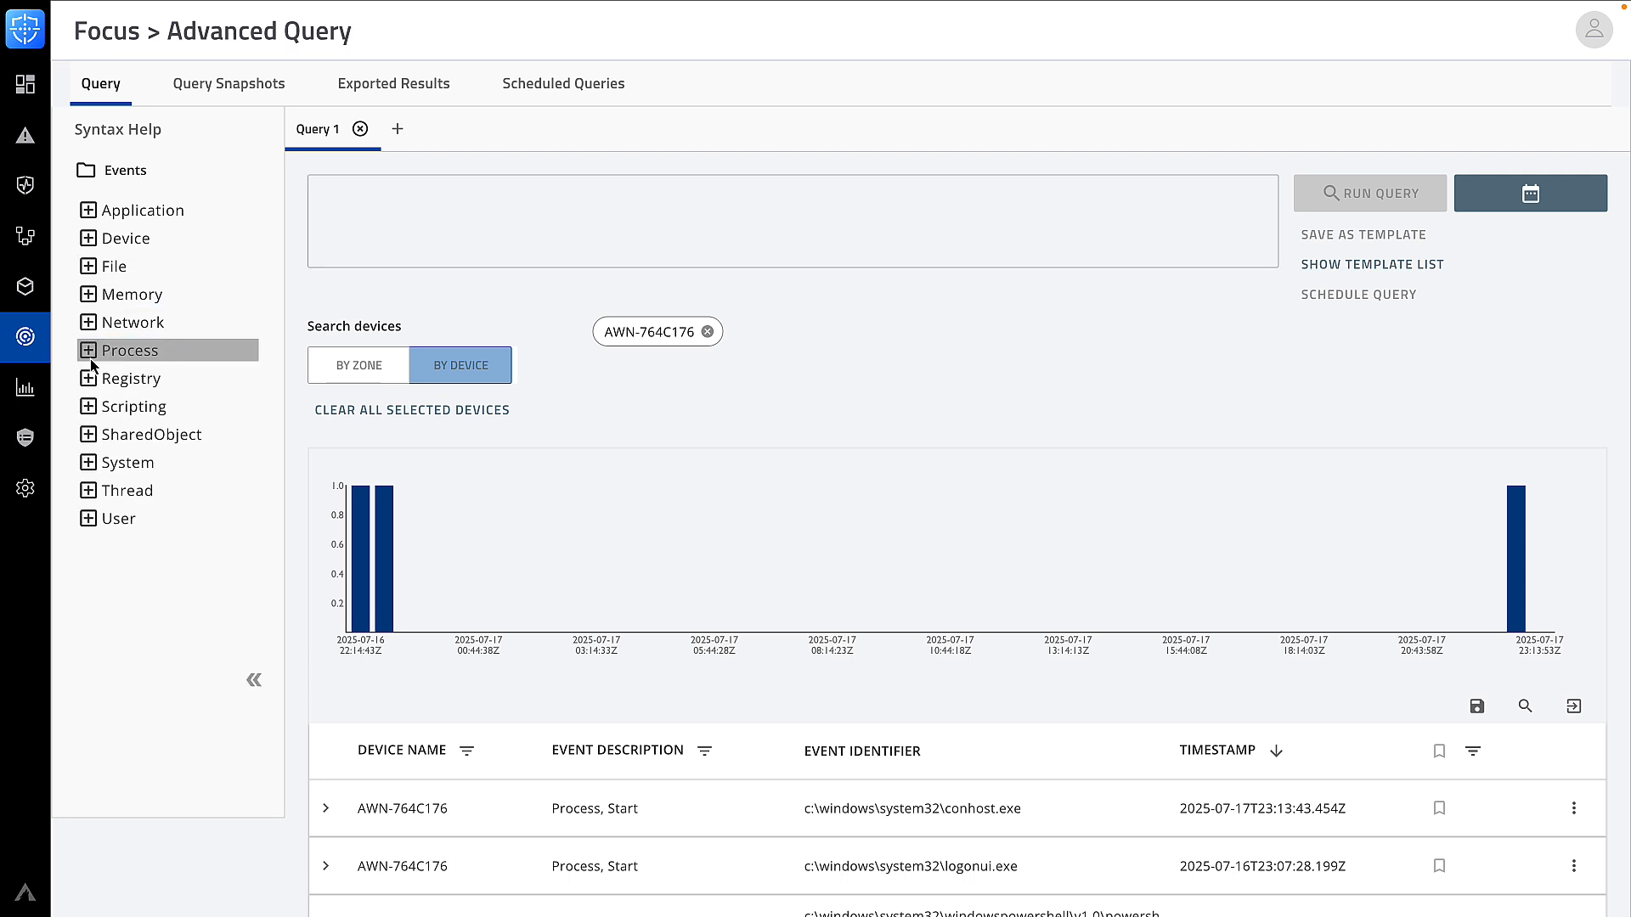
{"action": "left_click", "coordinate": [88, 407]}
{"action": "left_click", "coordinate": [116, 432]}
{"action": "left_click", "coordinate": [143, 457]}
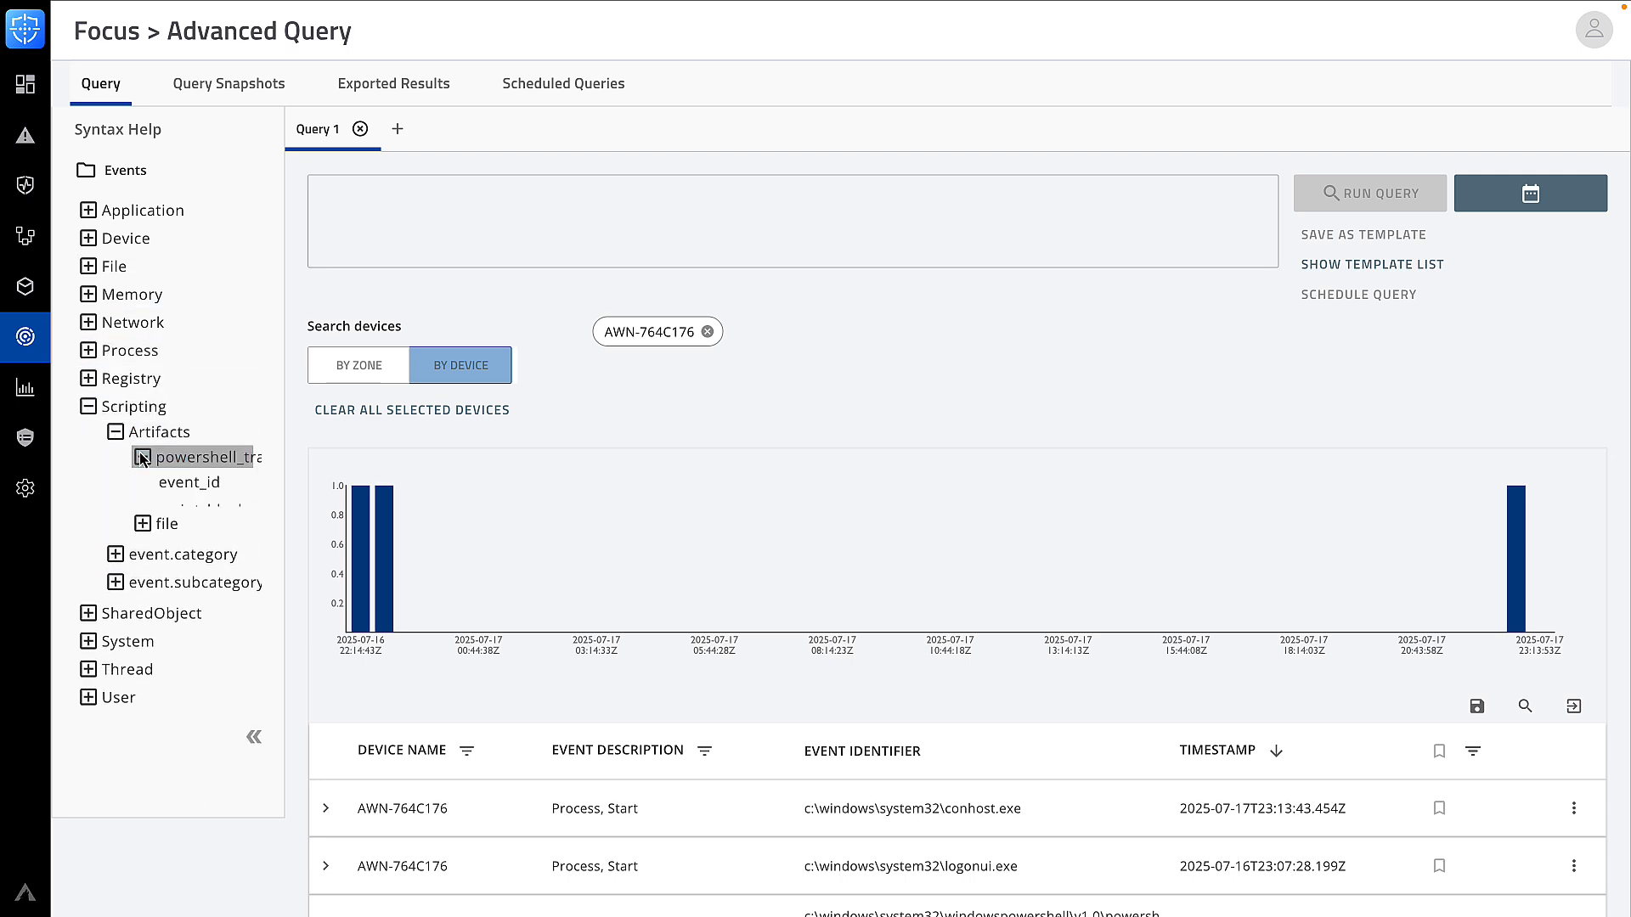
Run Scripting where powershell_trace.event_id=="4104" and process.pid=="6352"
{"action": "left_click", "coordinate": [368, 208]}
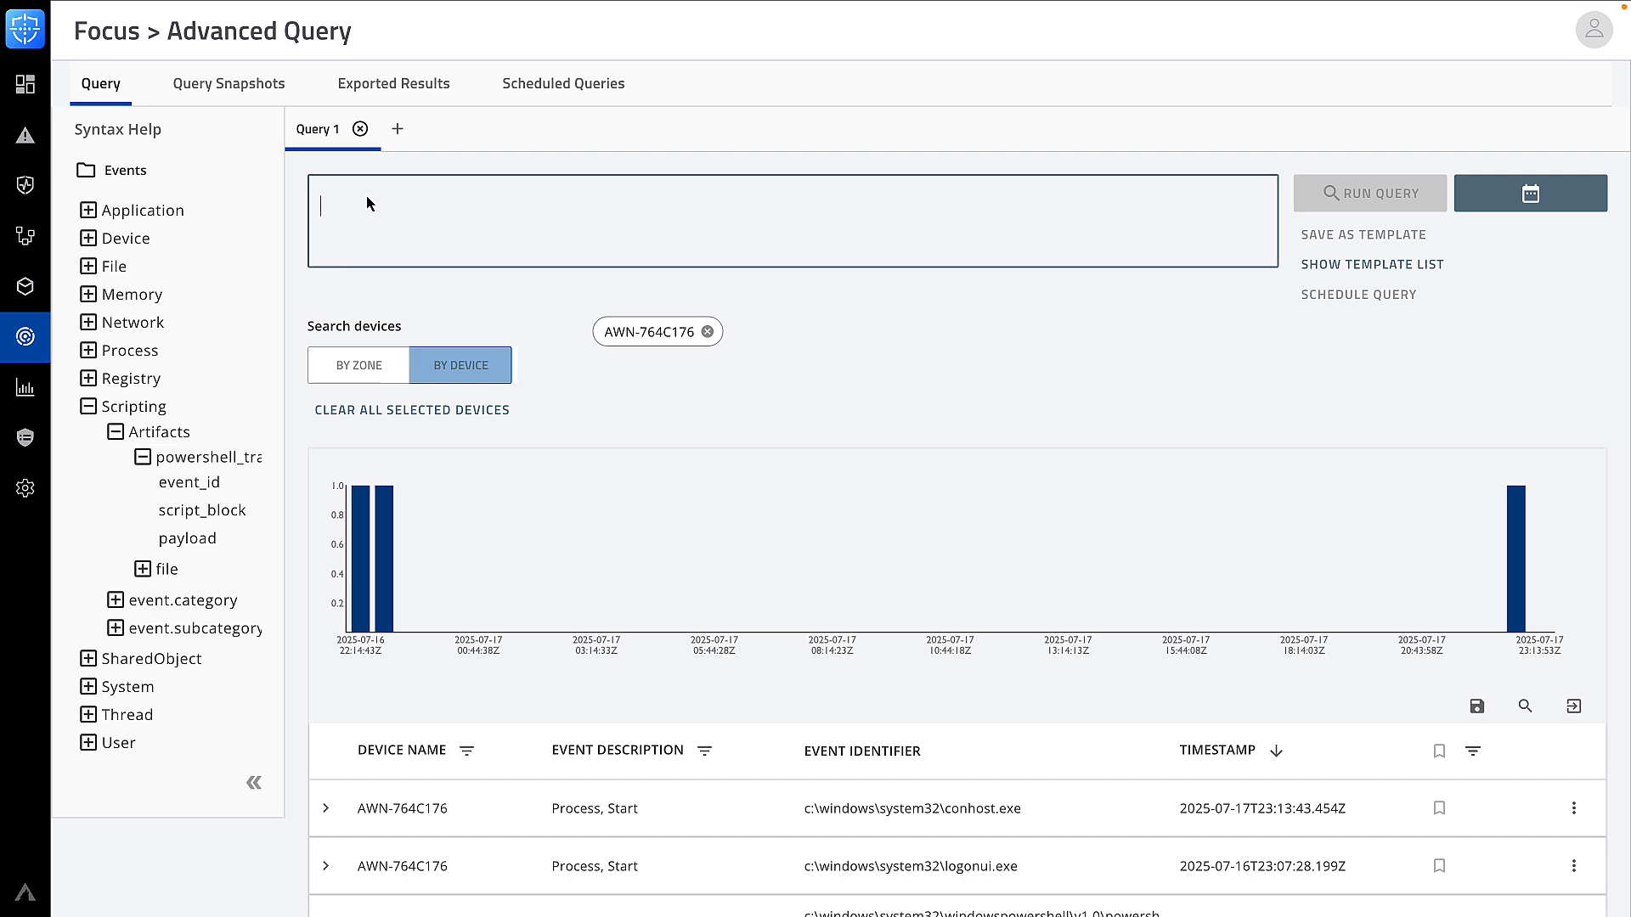
{"action": "type", "text": "S"}
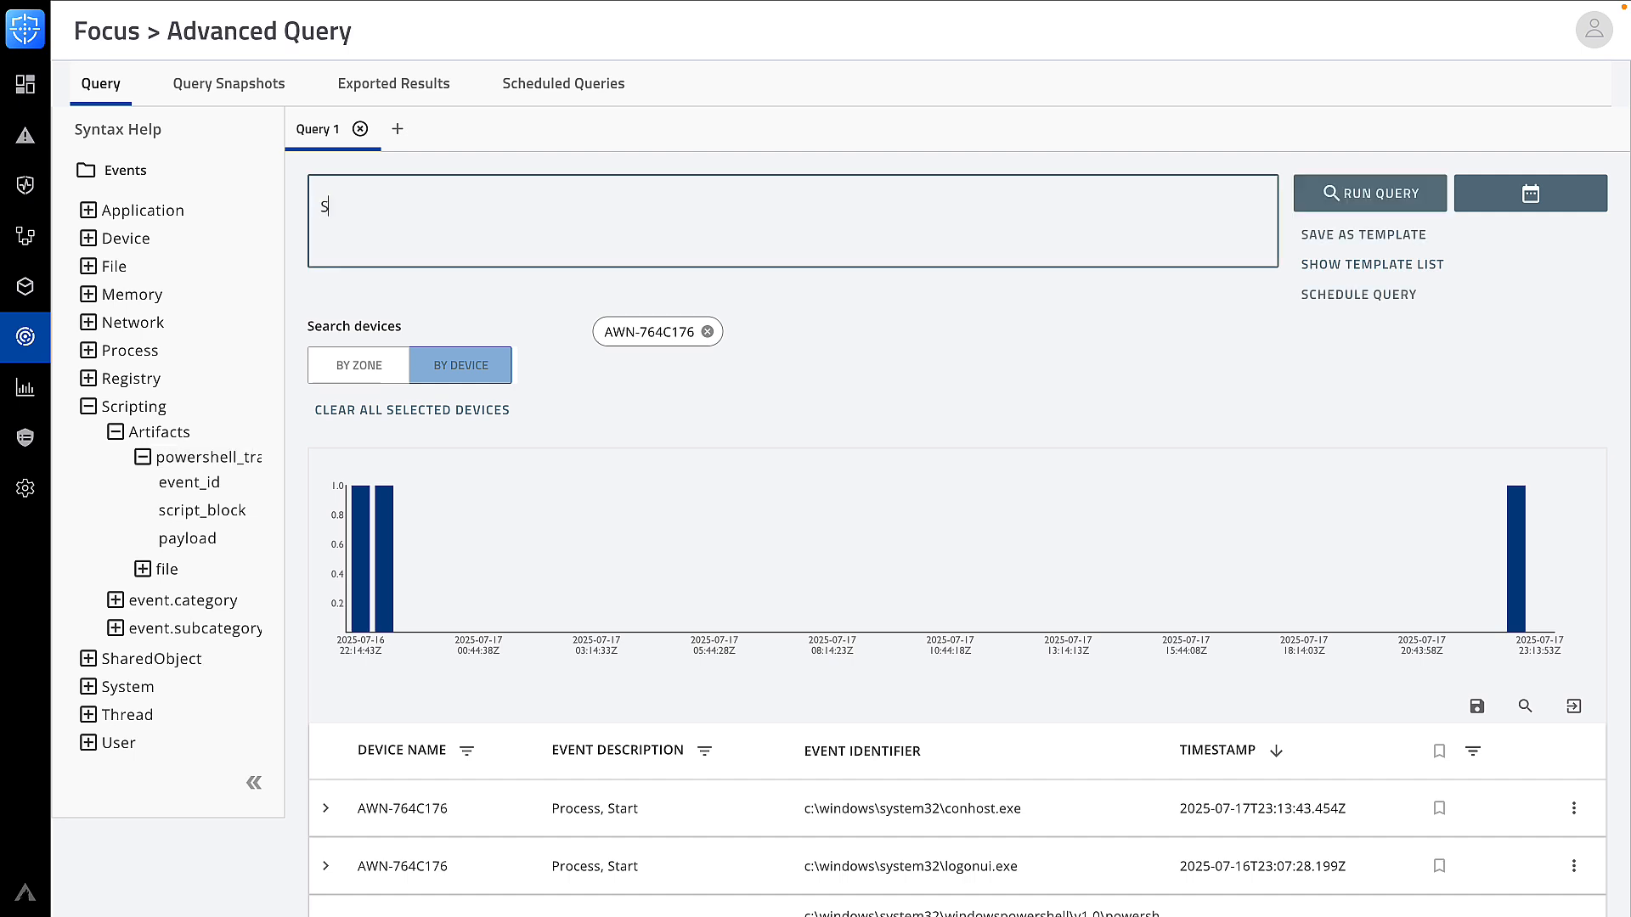
{"action": "type", "text": "cripting where powershe"}
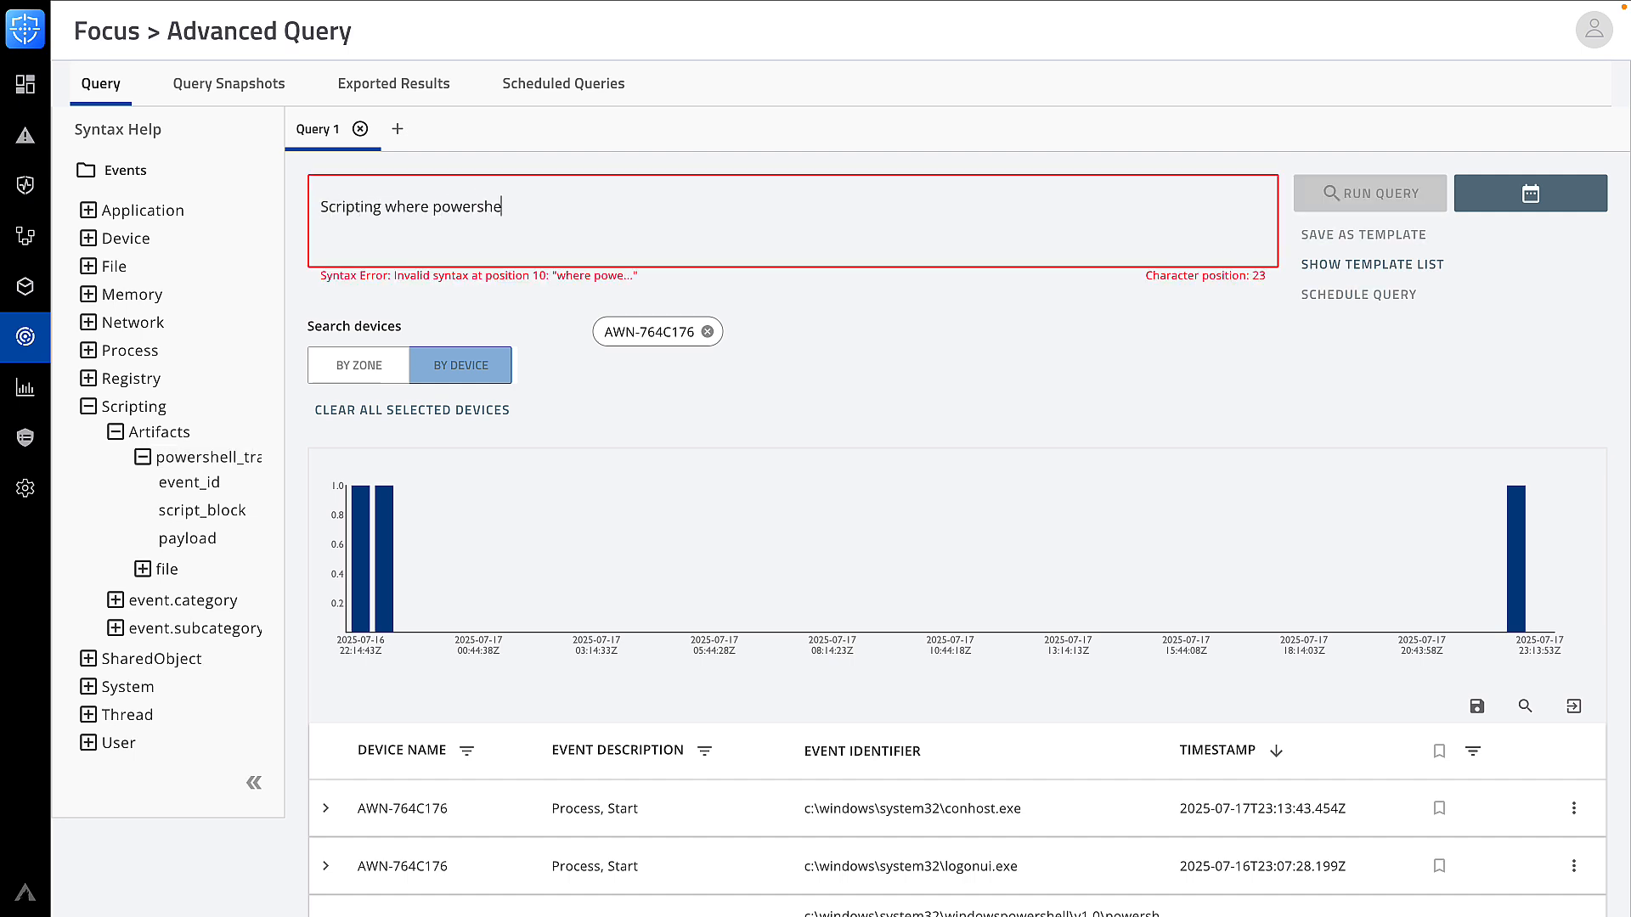
{"action": "type", "text": "ll_trace.event"}
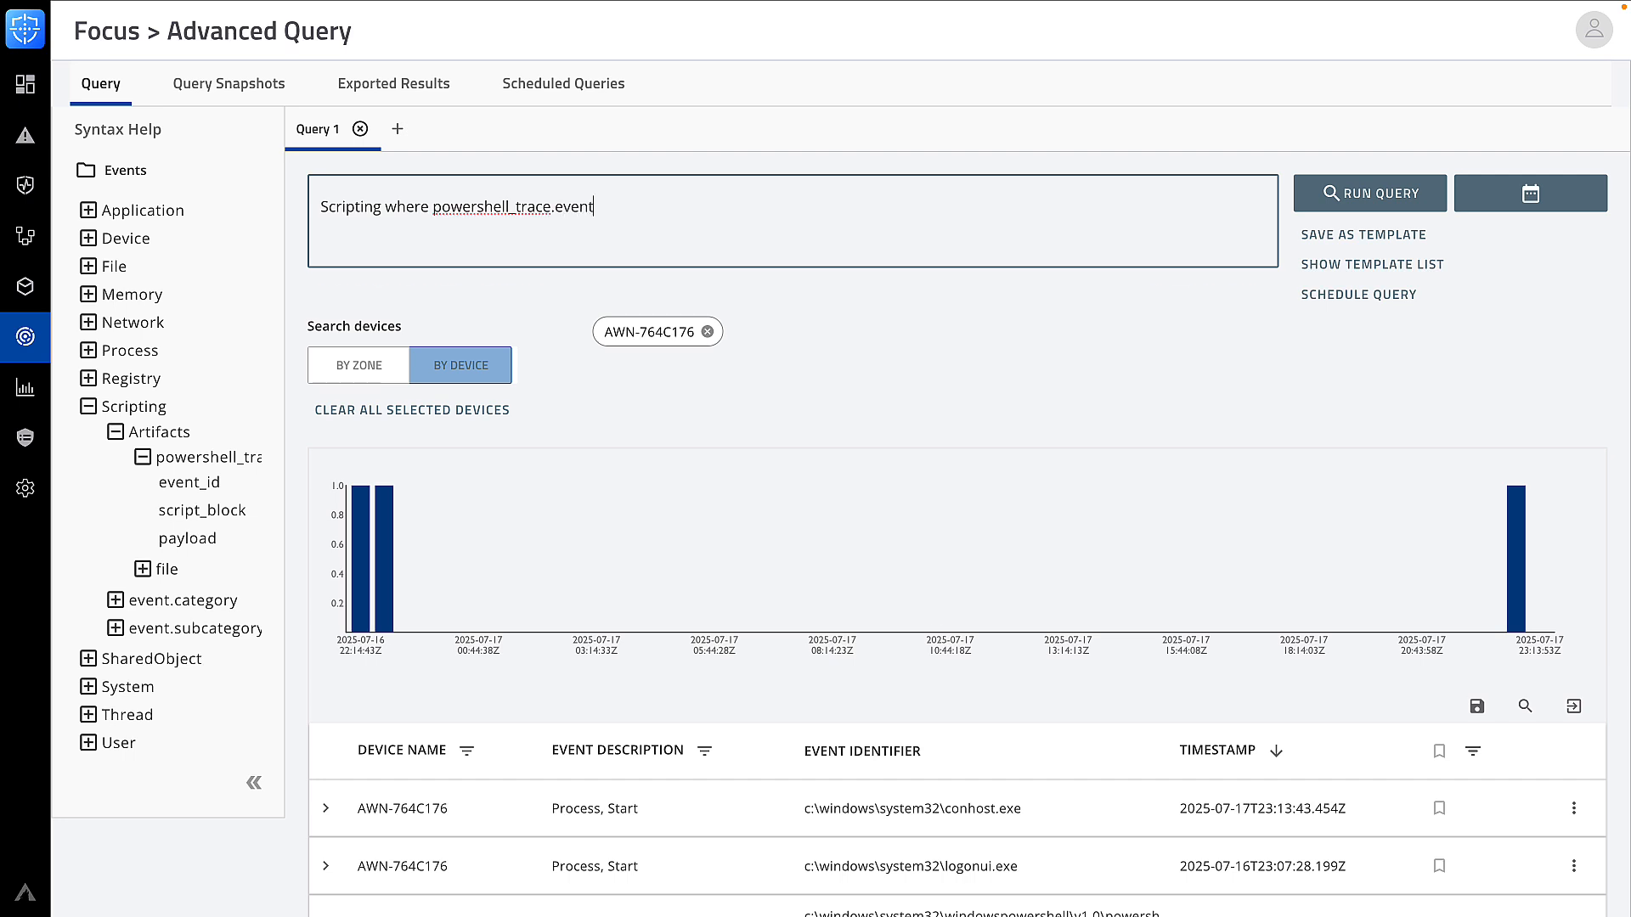
{"action": "type", "text": "_id==\""}
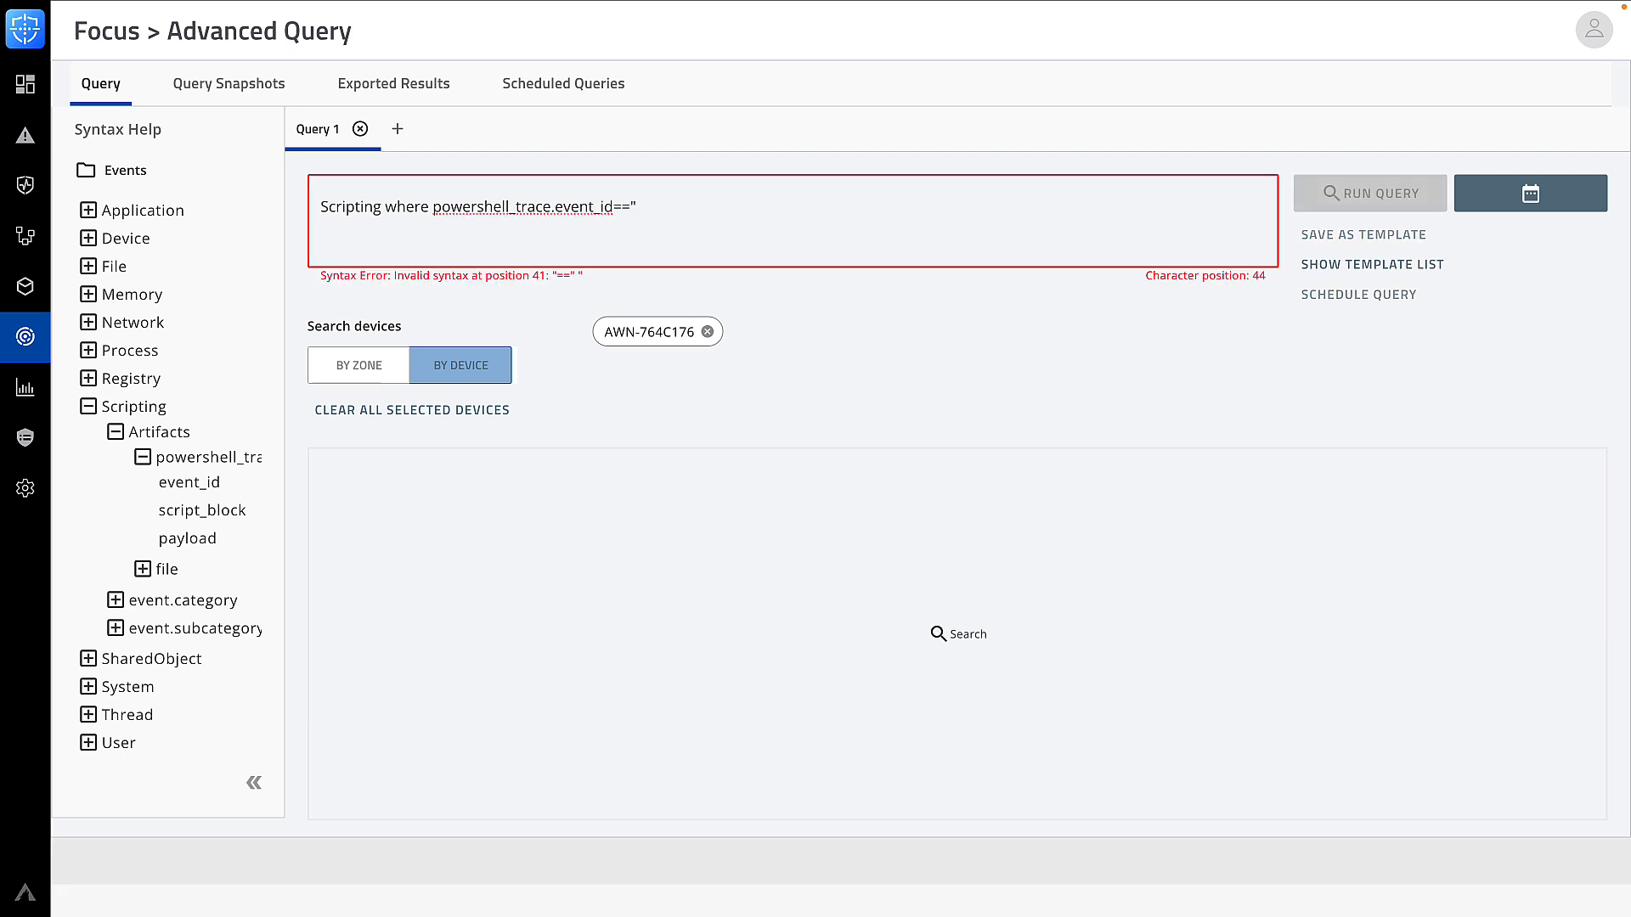
{"action": "type", "text": "4104\" a"}
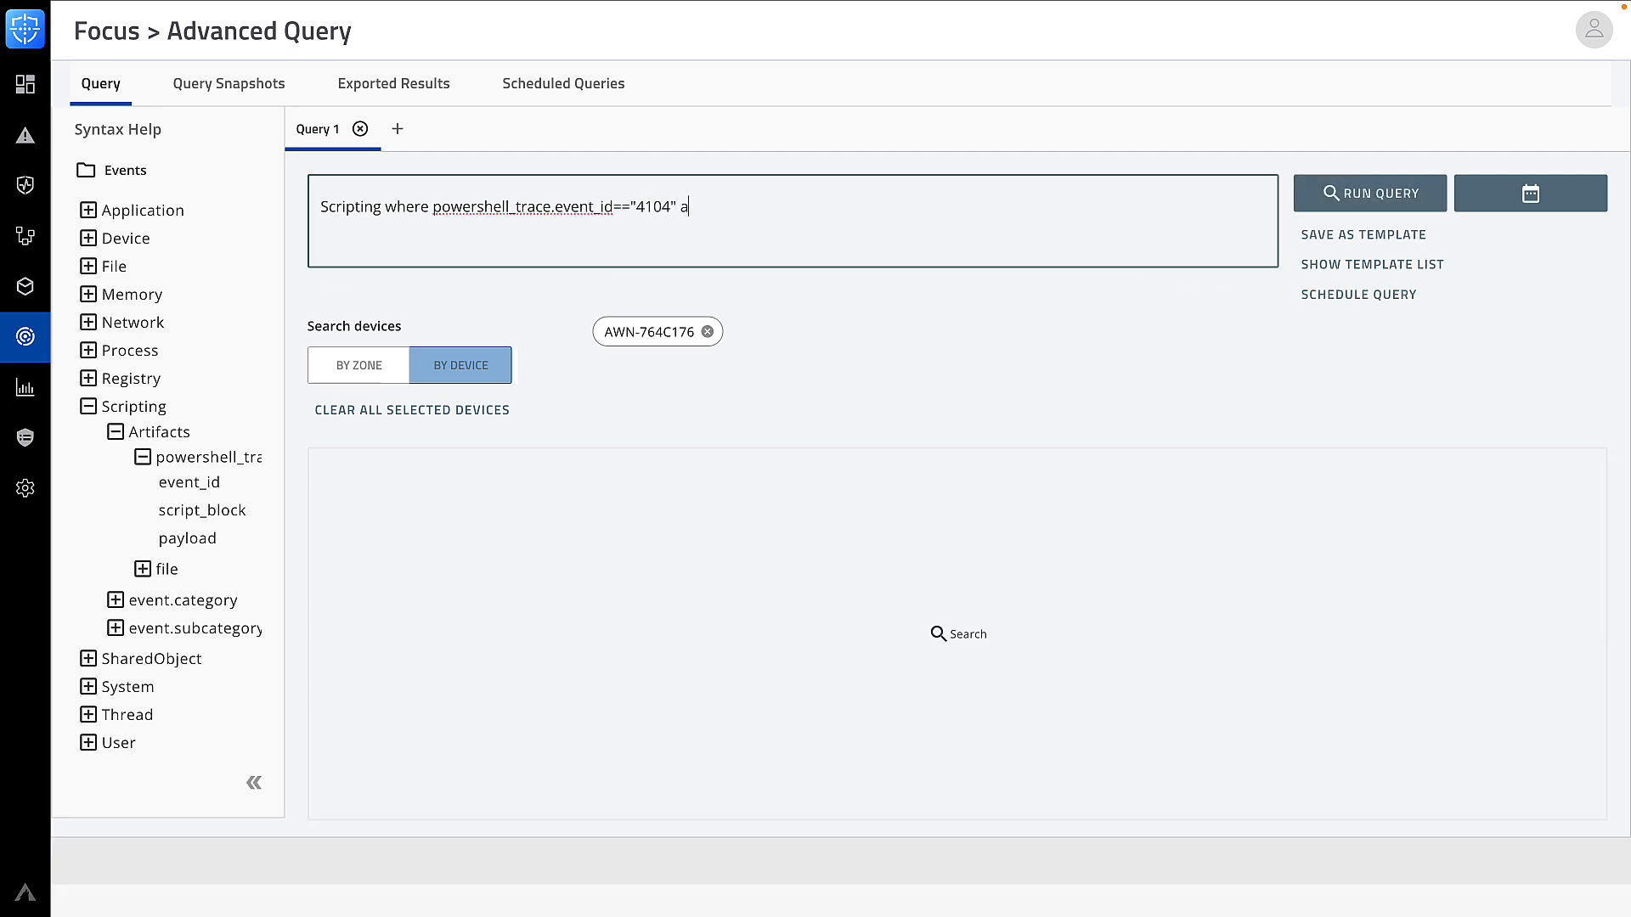
{"action": "type", "text": "nd process.pid=="}
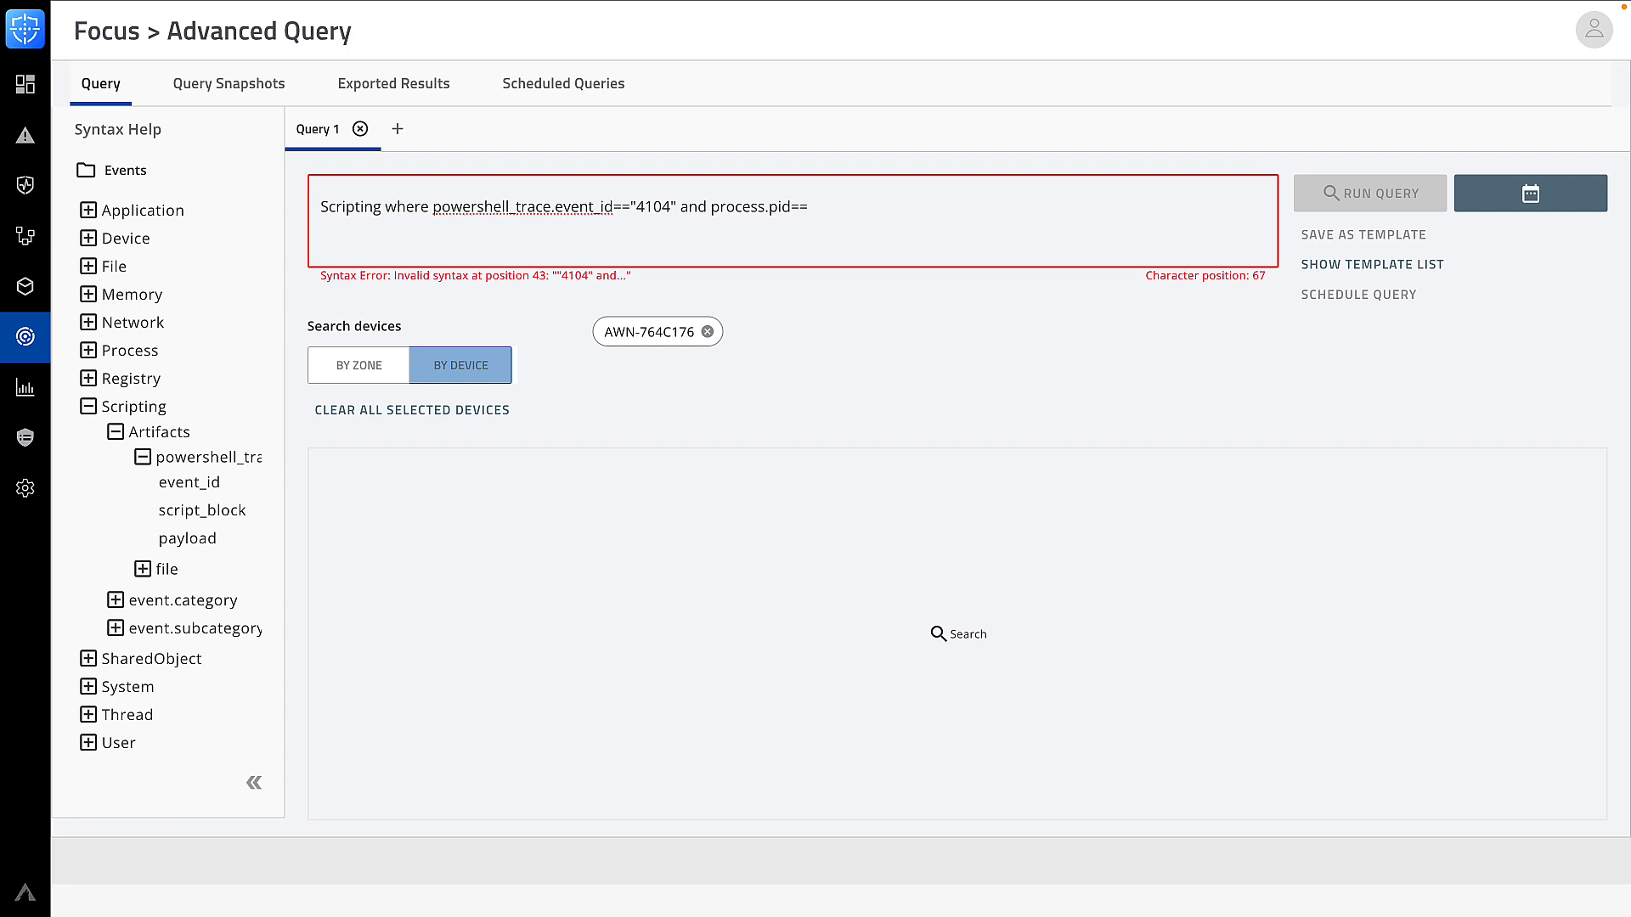
{"action": "type", "text": "\"6352\""}
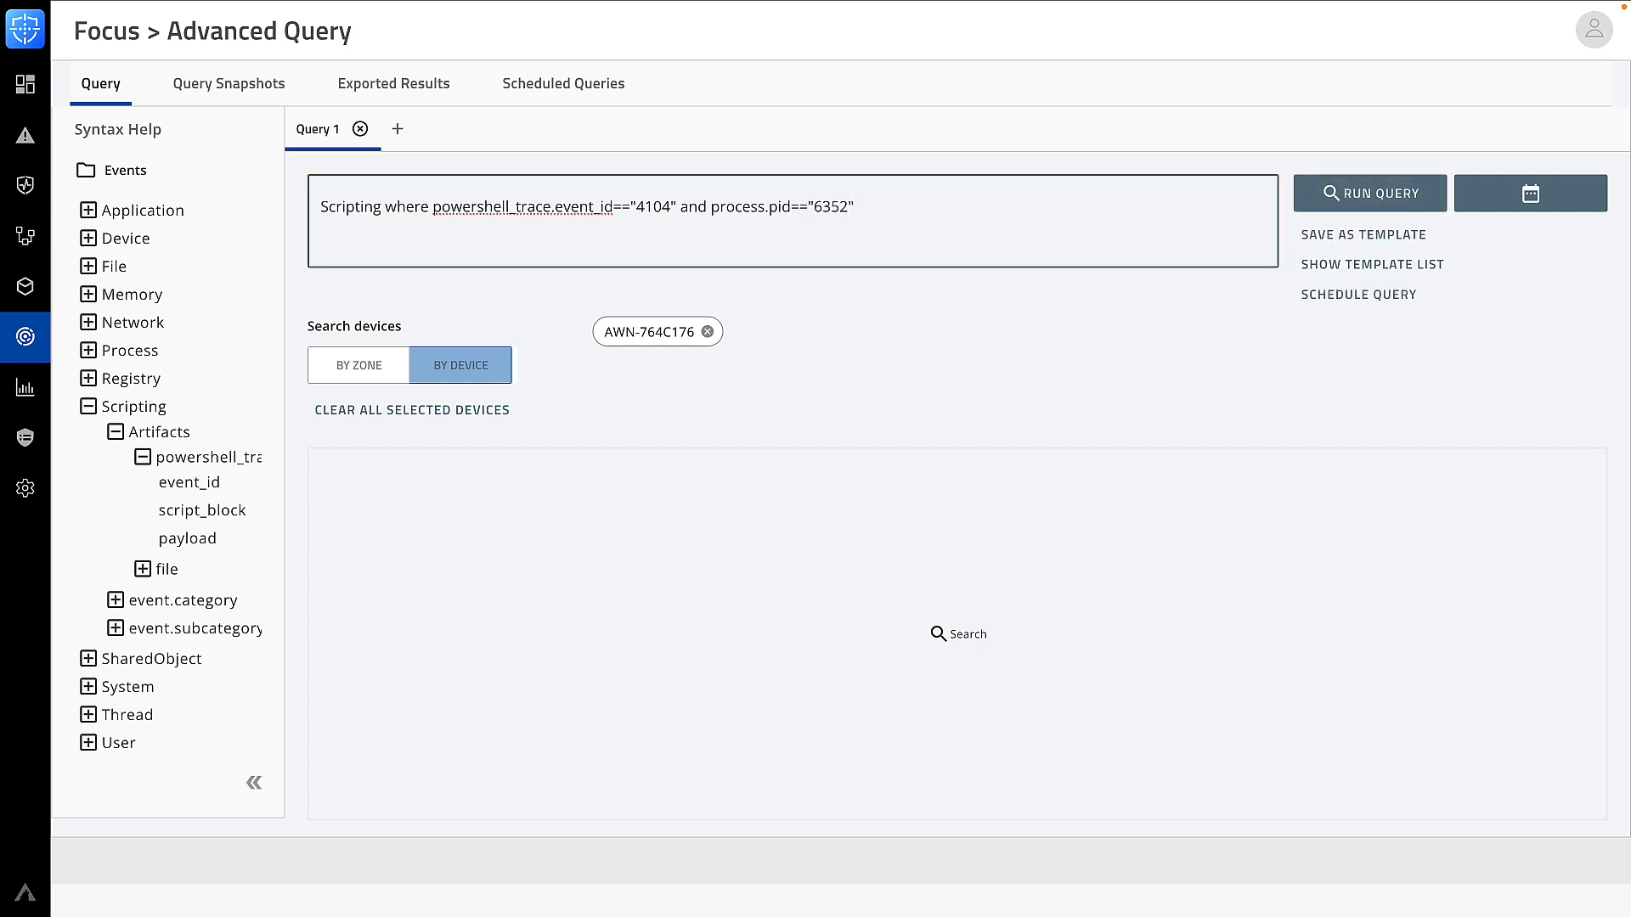
{"action": "left_click", "coordinate": [1318, 204]}
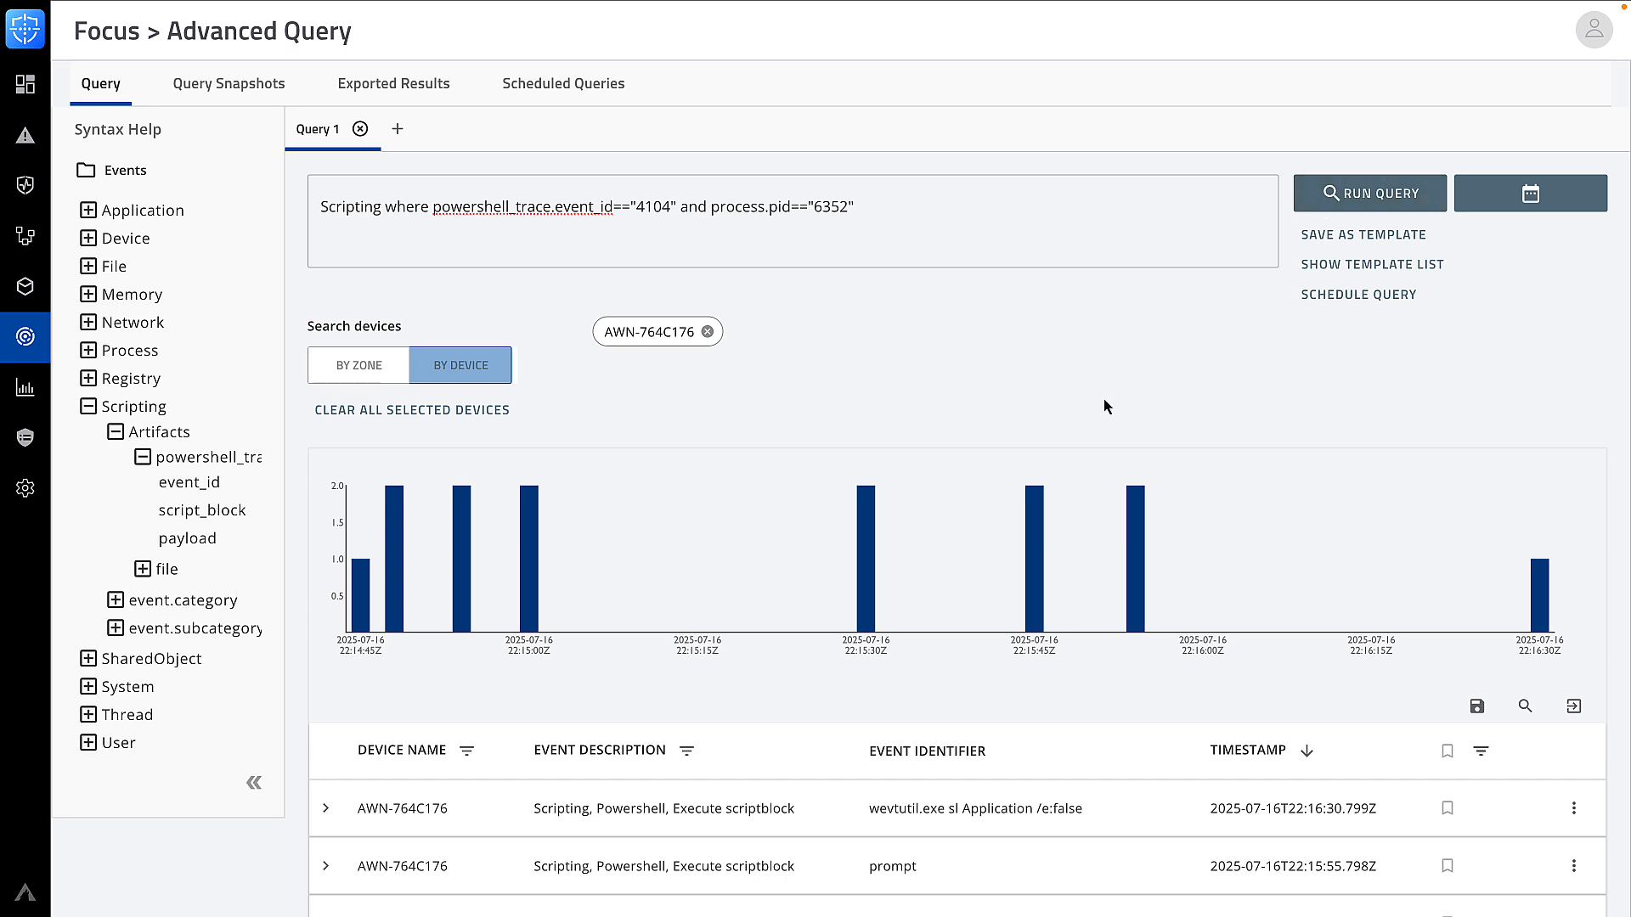
{"action": "scroll", "coordinate": [1106, 406], "scroll_direction": "down", "scroll_amount": 3}
{"action": "scroll", "coordinate": [1107, 406], "scroll_direction": "down", "scroll_amount": 1}
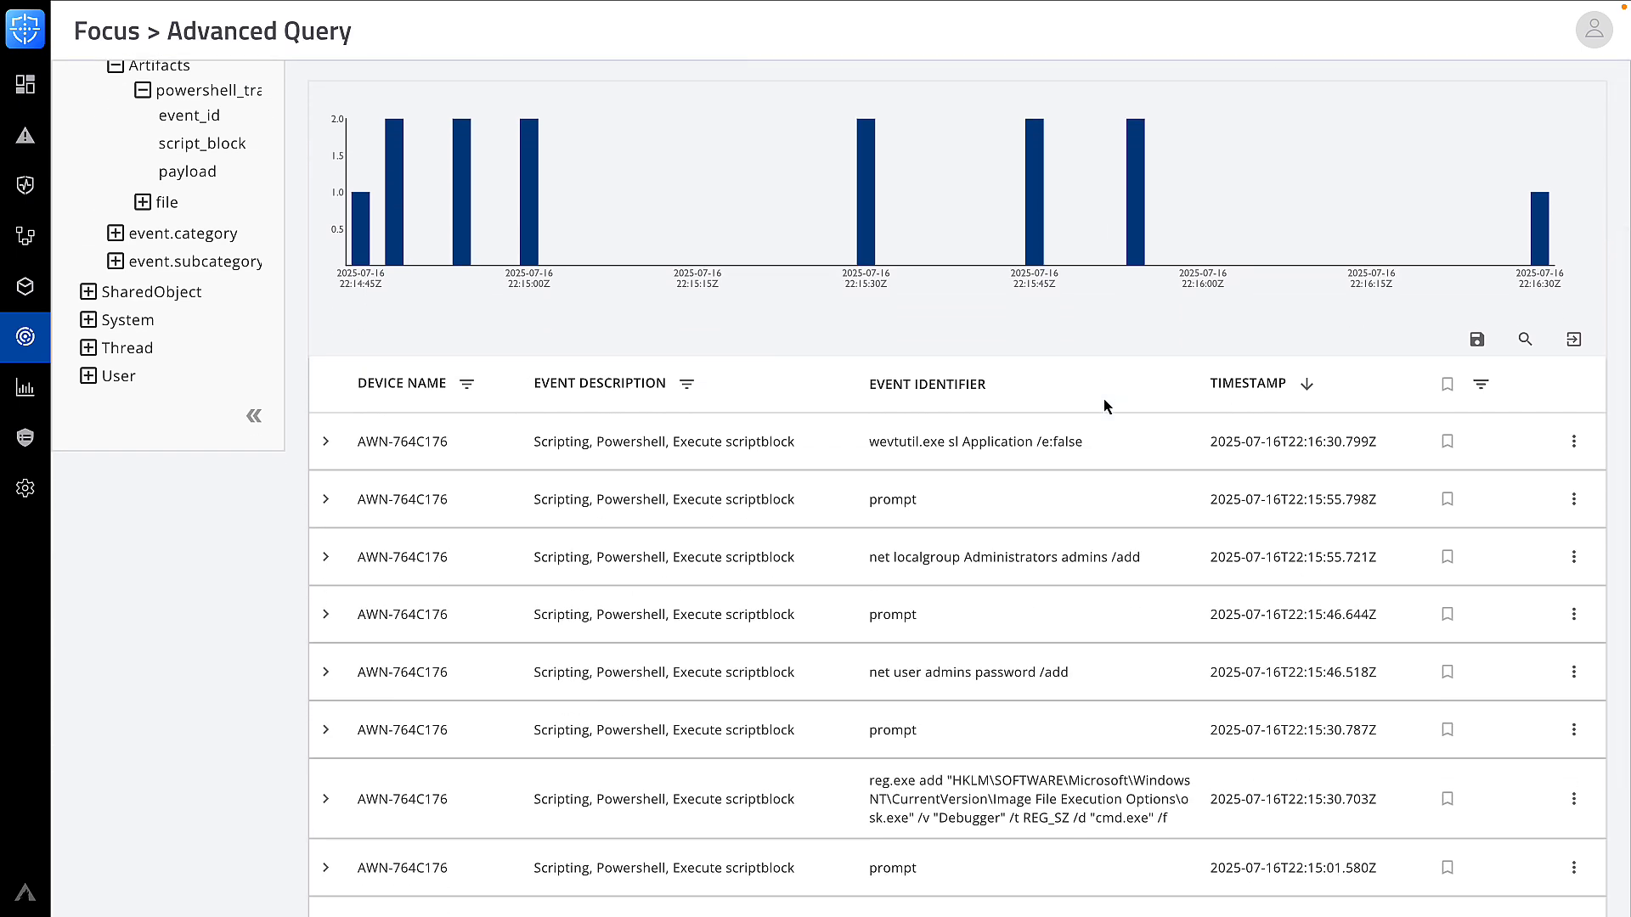
{"action": "scroll", "coordinate": [1106, 406], "scroll_direction": "down", "scroll_amount": 2}
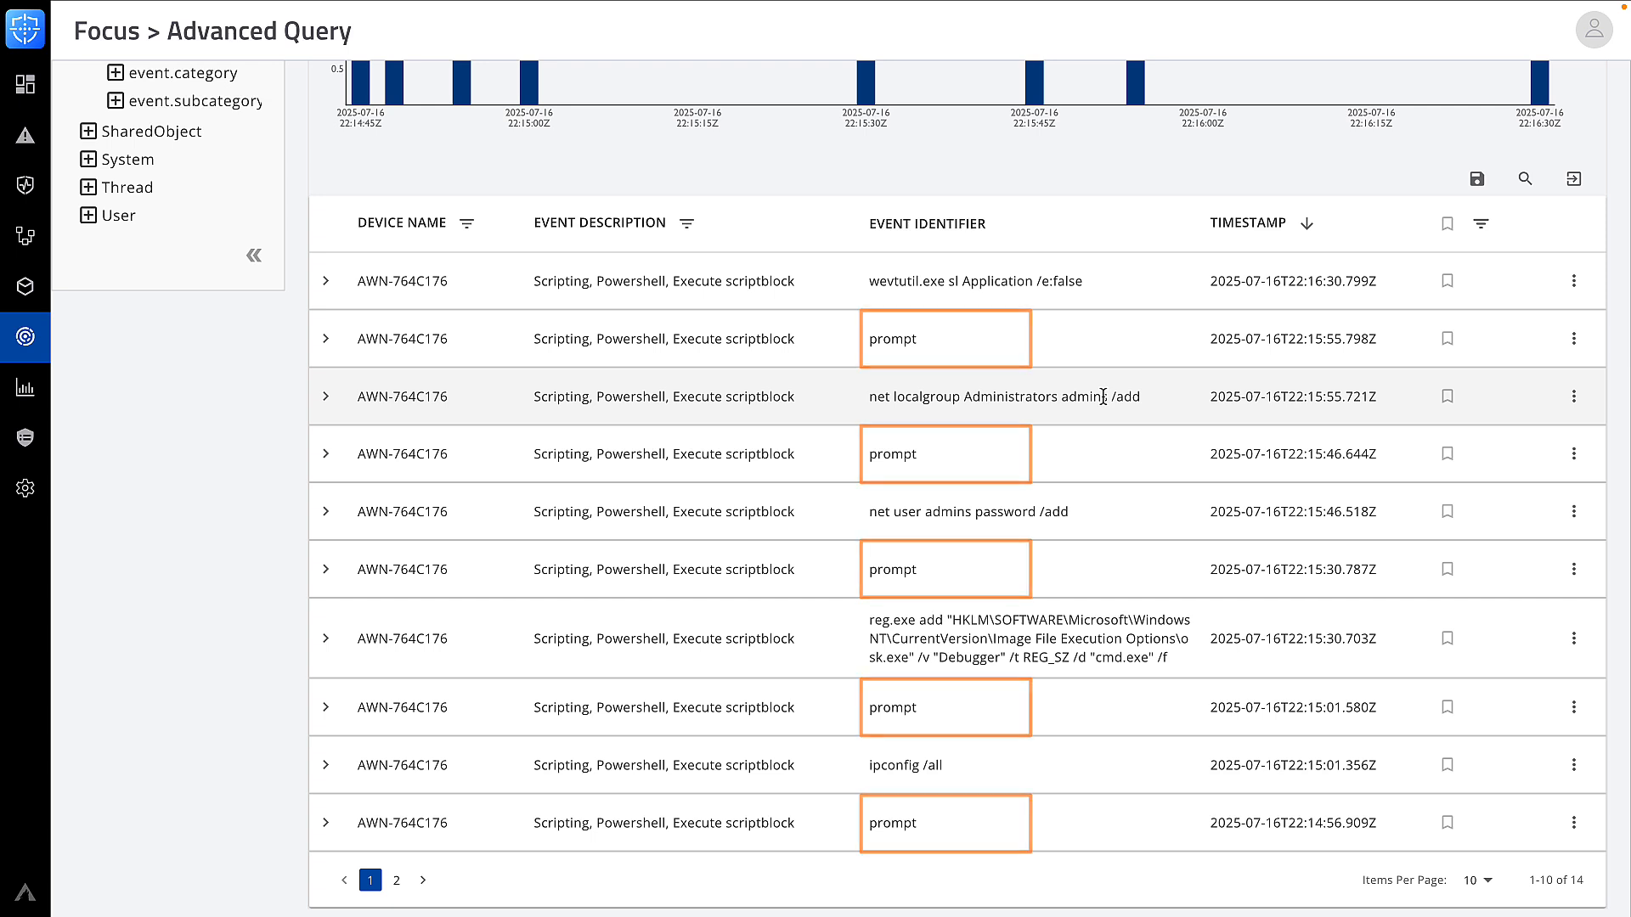
{"action": "scroll", "coordinate": [1102, 397], "scroll_direction": "up", "scroll_amount": 3}
{"action": "scroll", "coordinate": [1103, 397], "scroll_direction": "up", "scroll_amount": 4}
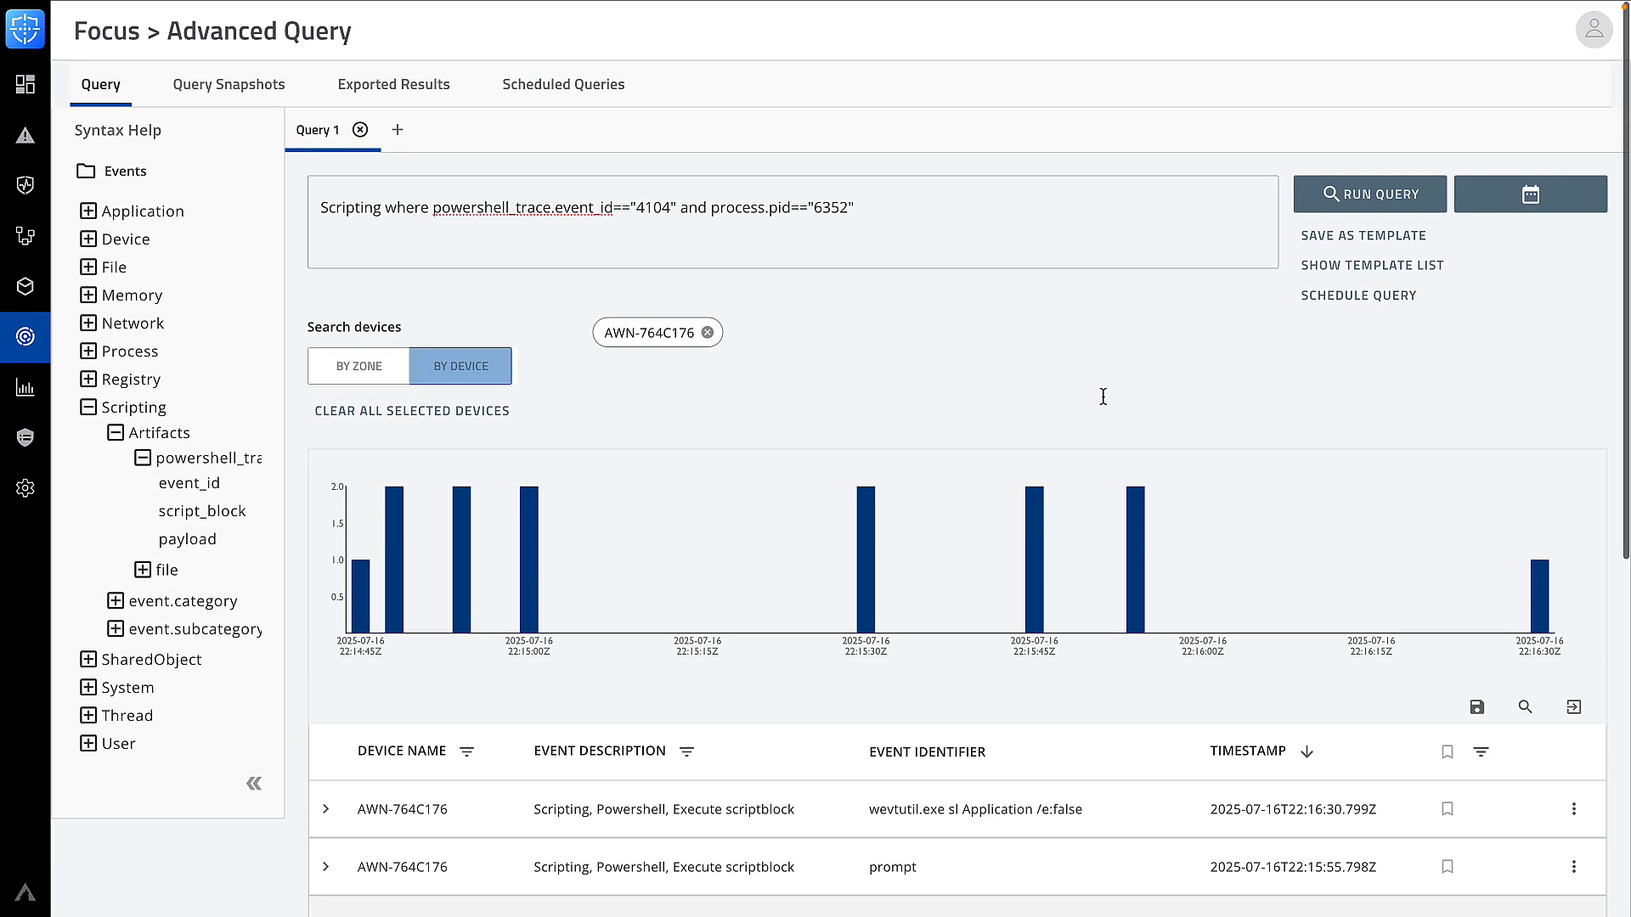
Append and powershell_trace.script_block!="prompt" to the query and rerun it
{"action": "left_click", "coordinate": [957, 212]}
{"action": "type", "text": "and powershel"}
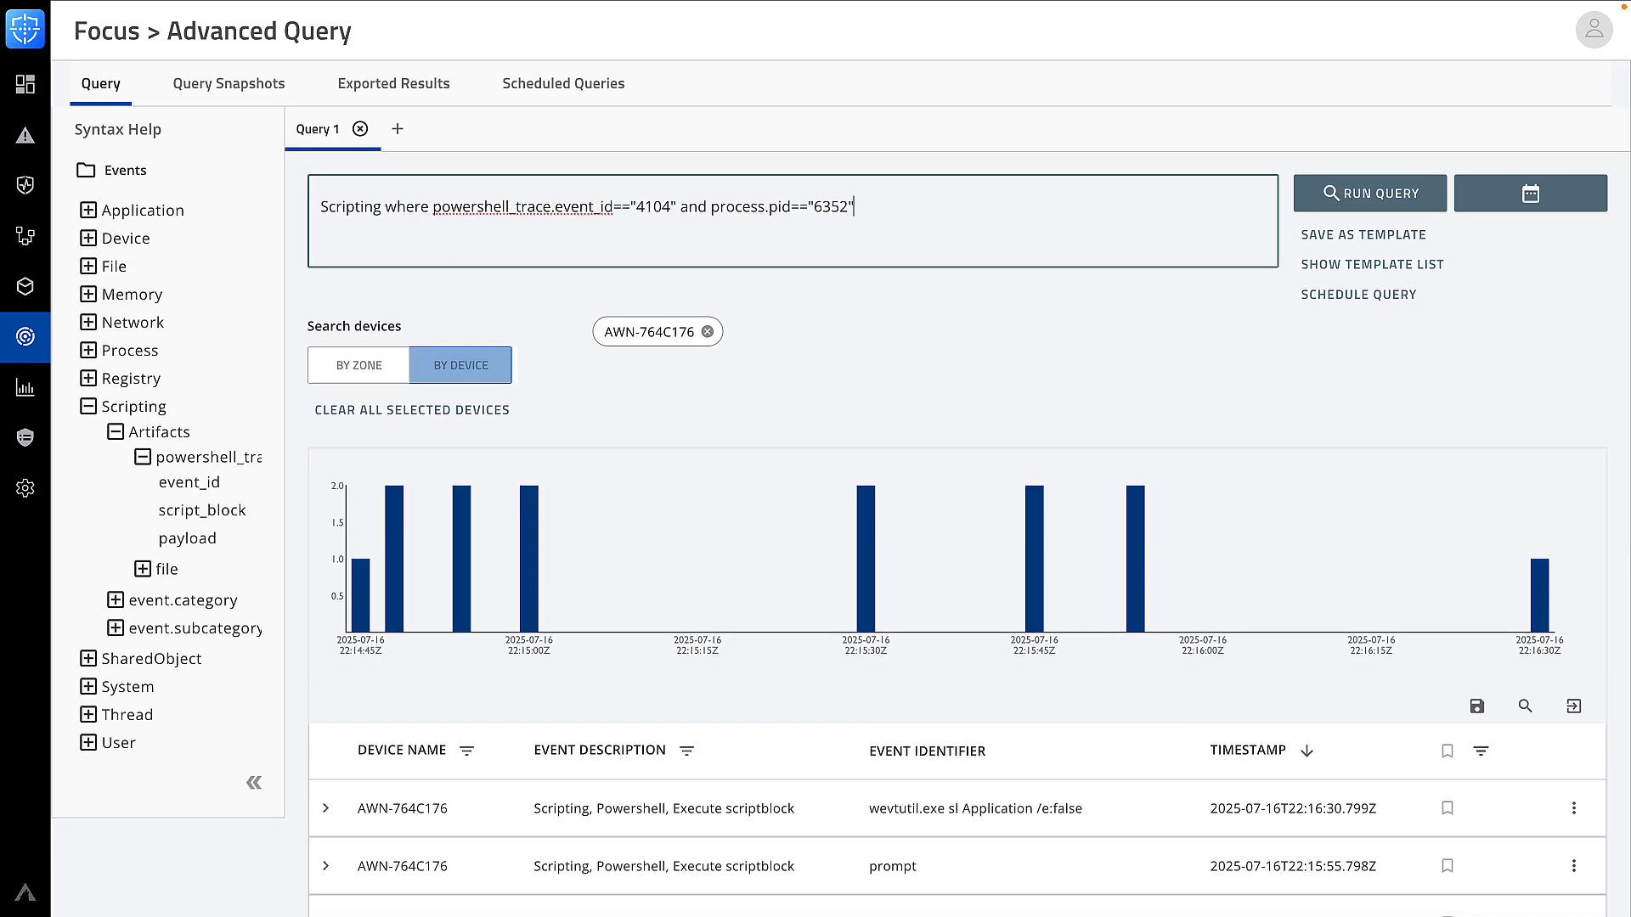
{"action": "type", "text": "l_trace."}
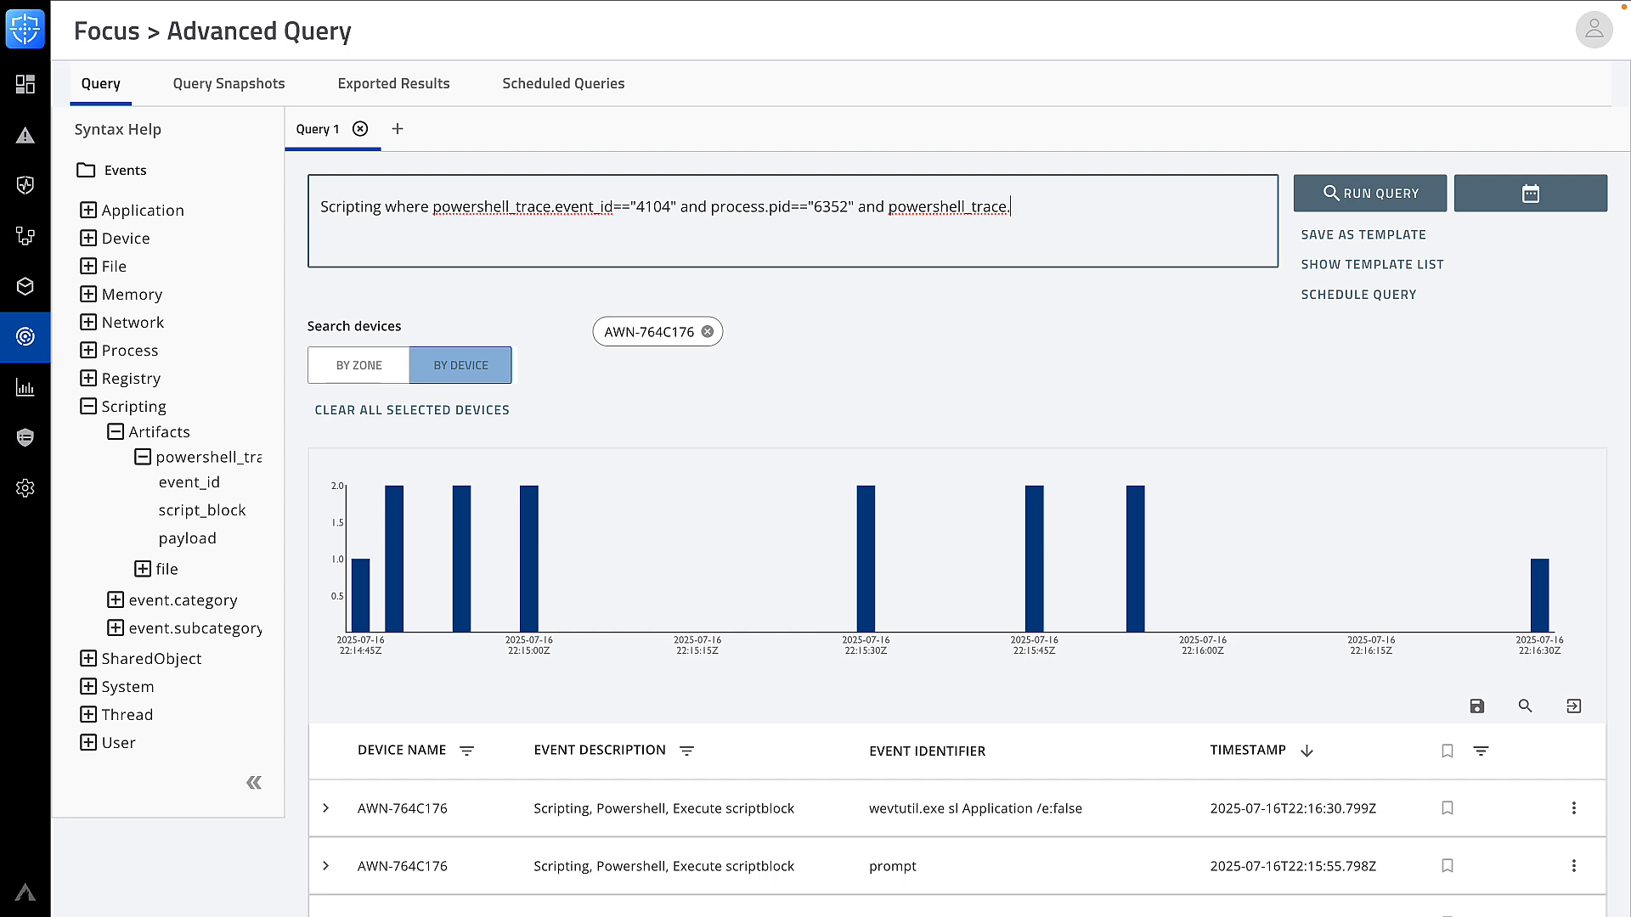
{"action": "type", "text": "script_block!="}
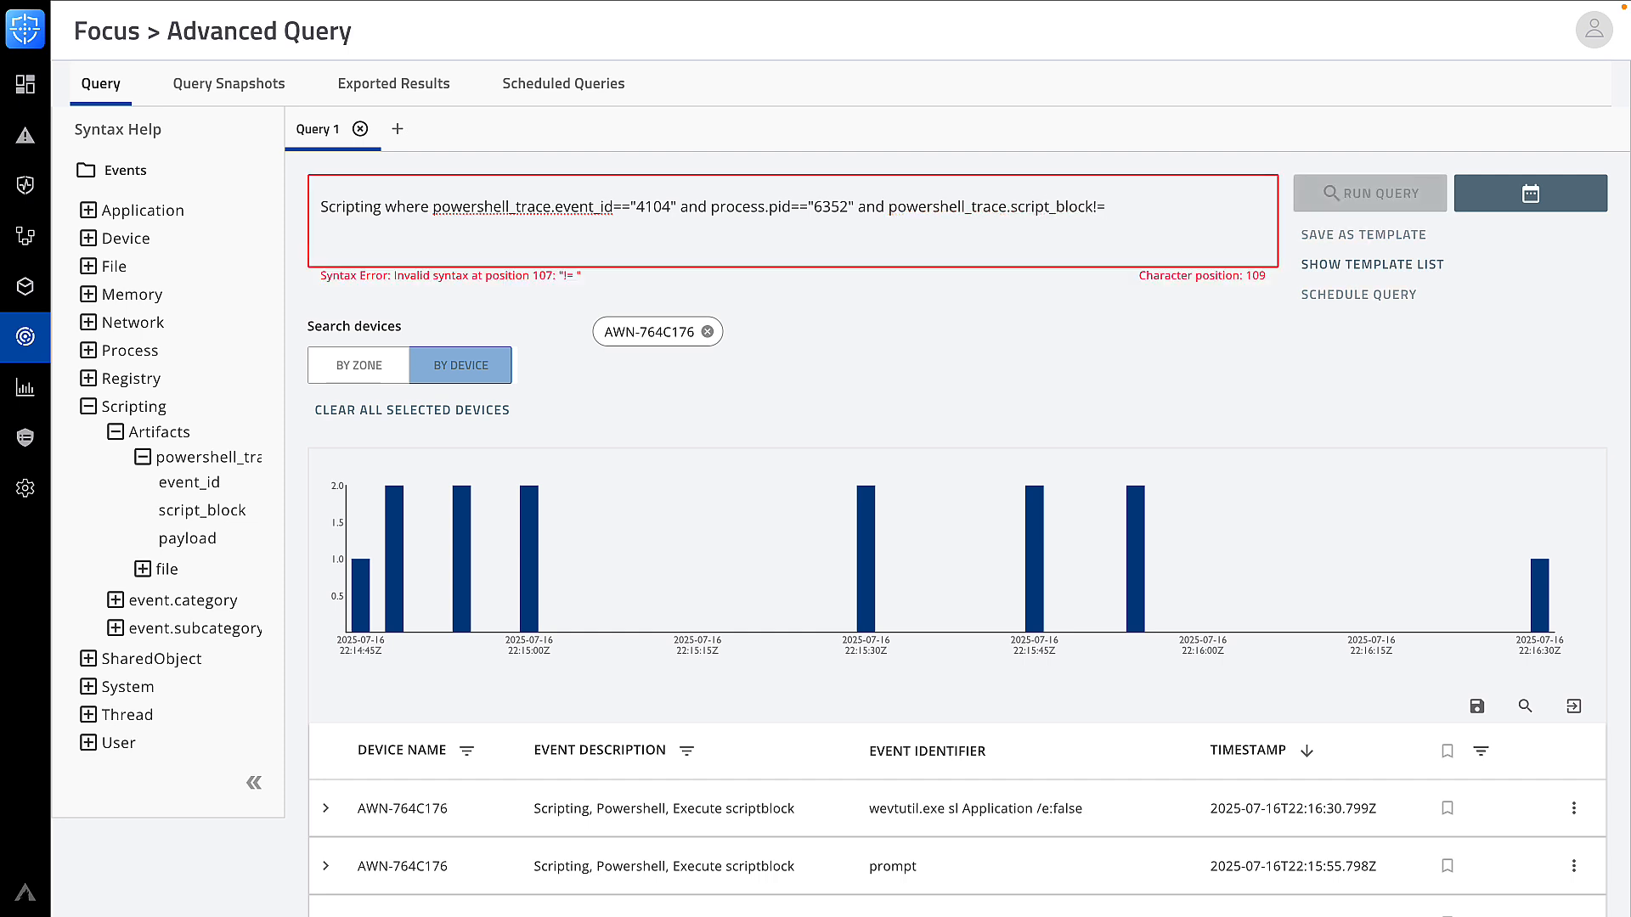
{"action": "type", "text": "\"prompt\""}
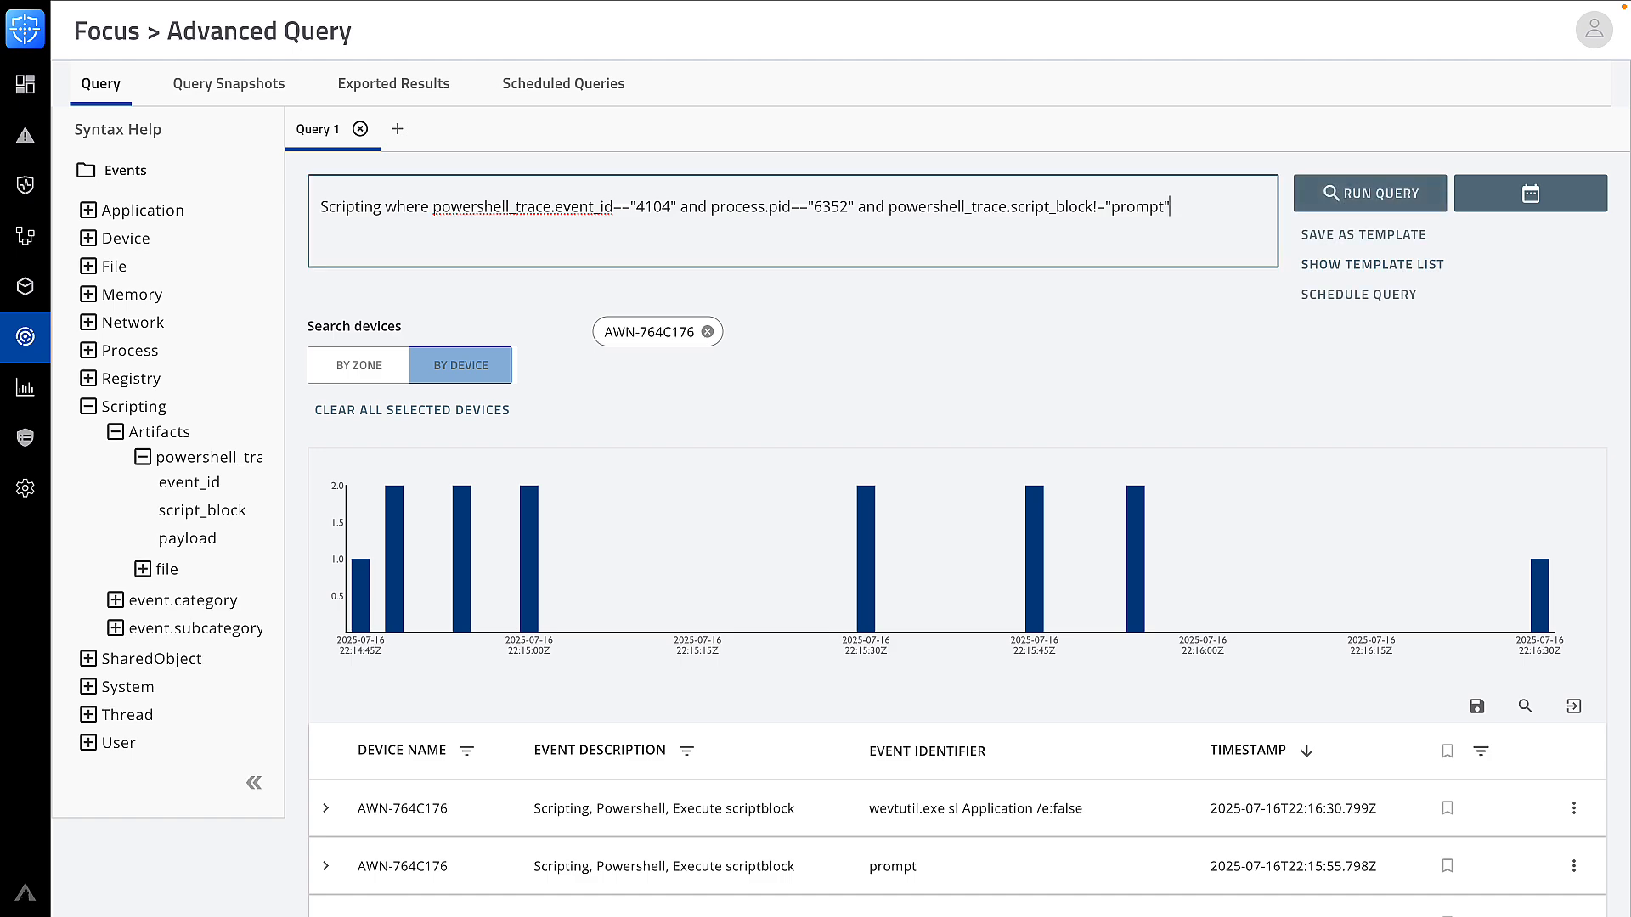
{"action": "left_click", "coordinate": [1326, 198]}
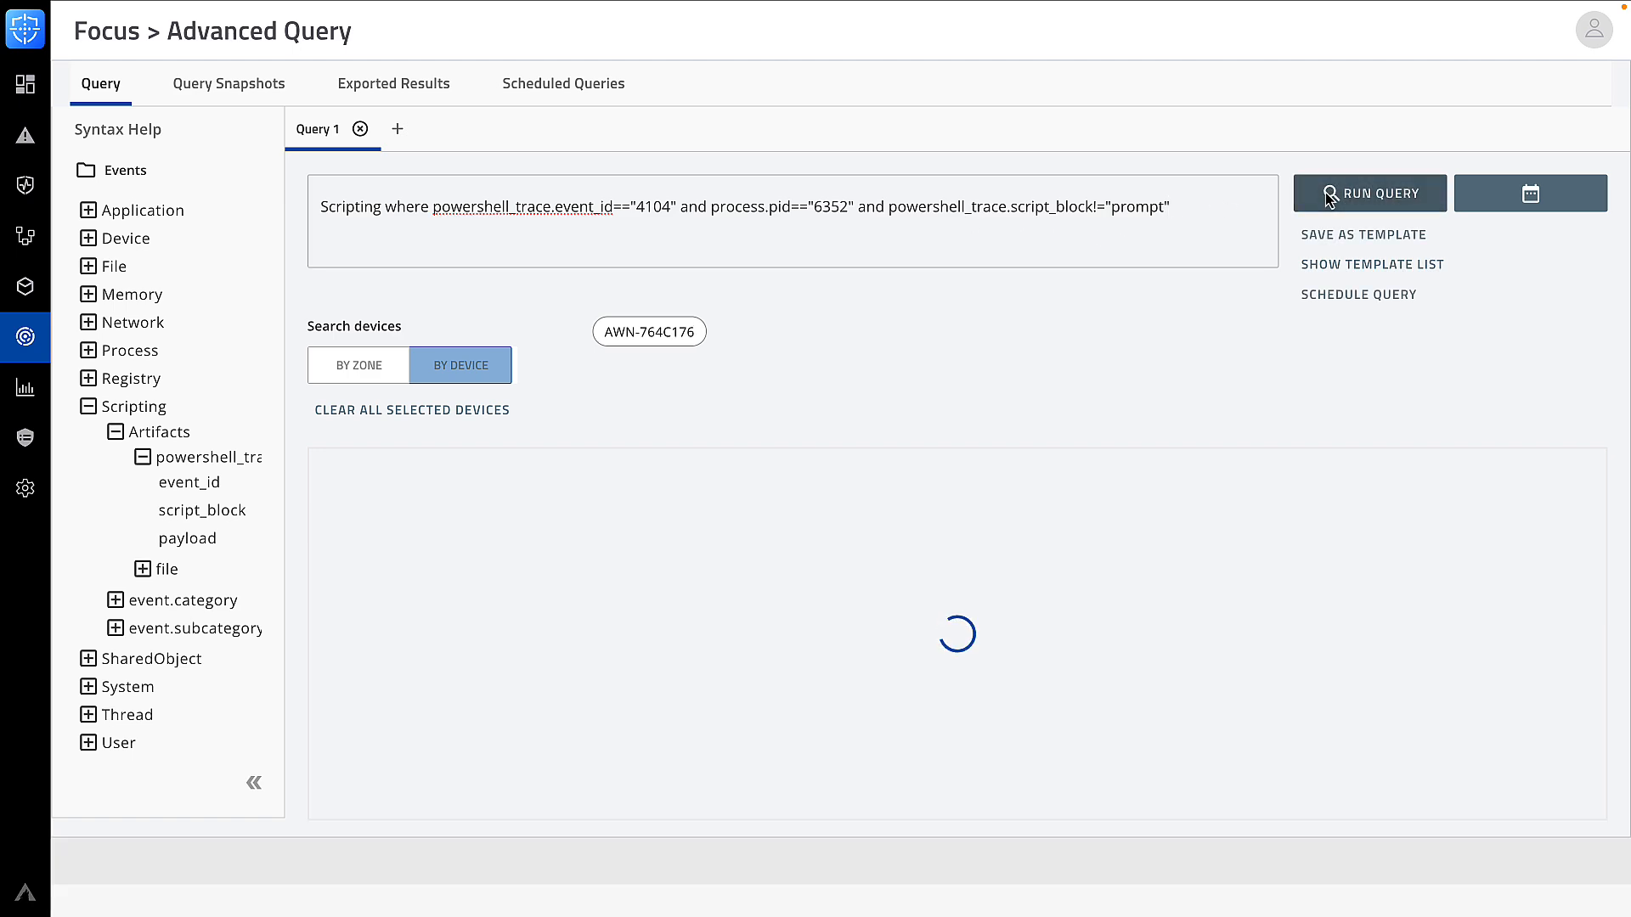
Review the 7 results and expand the reg.exe event setting cmd.exe as osk.exe debugger
{"action": "scroll", "coordinate": [1245, 350], "scroll_direction": "down", "scroll_amount": 5}
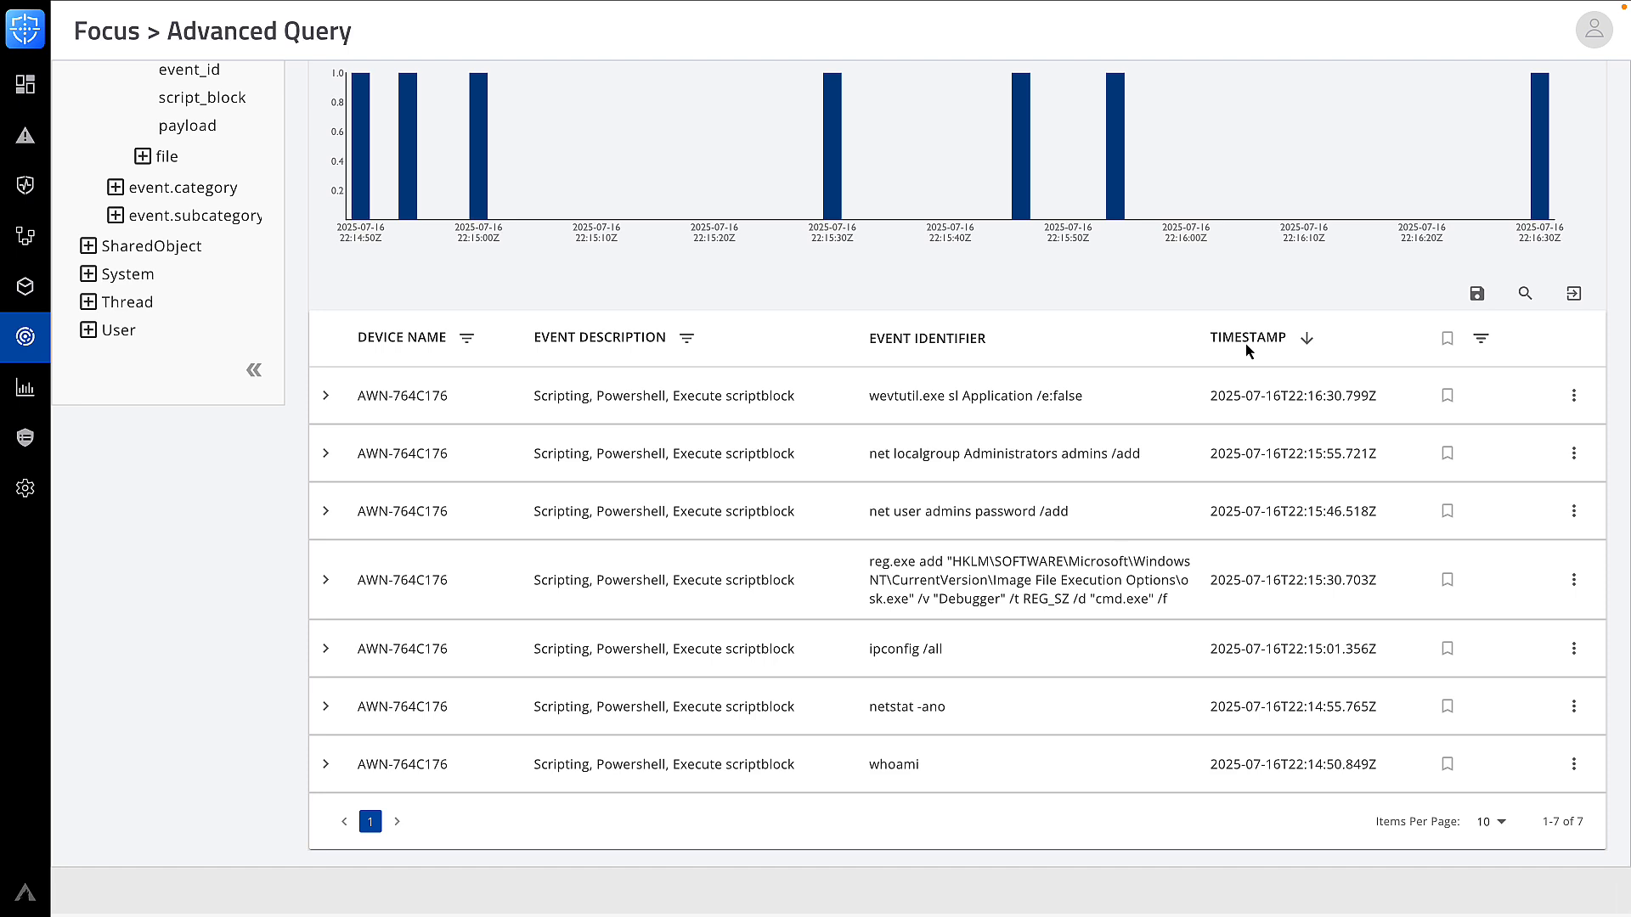
{"action": "scroll", "coordinate": [1245, 343], "scroll_direction": "up", "scroll_amount": 1}
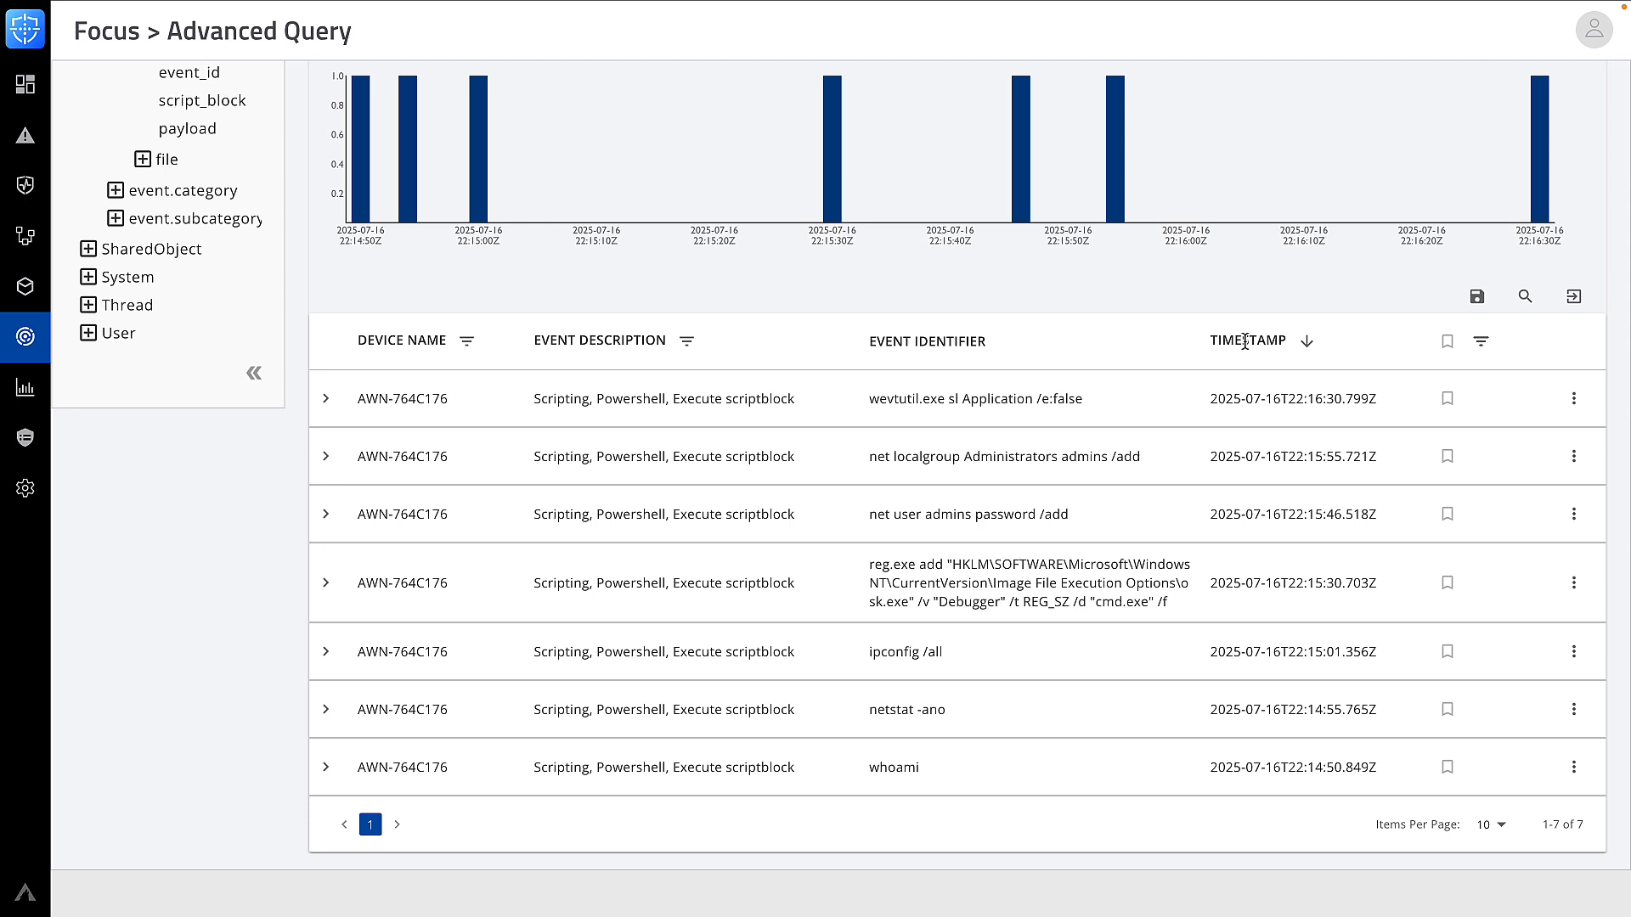
{"action": "left_click", "coordinate": [327, 585]}
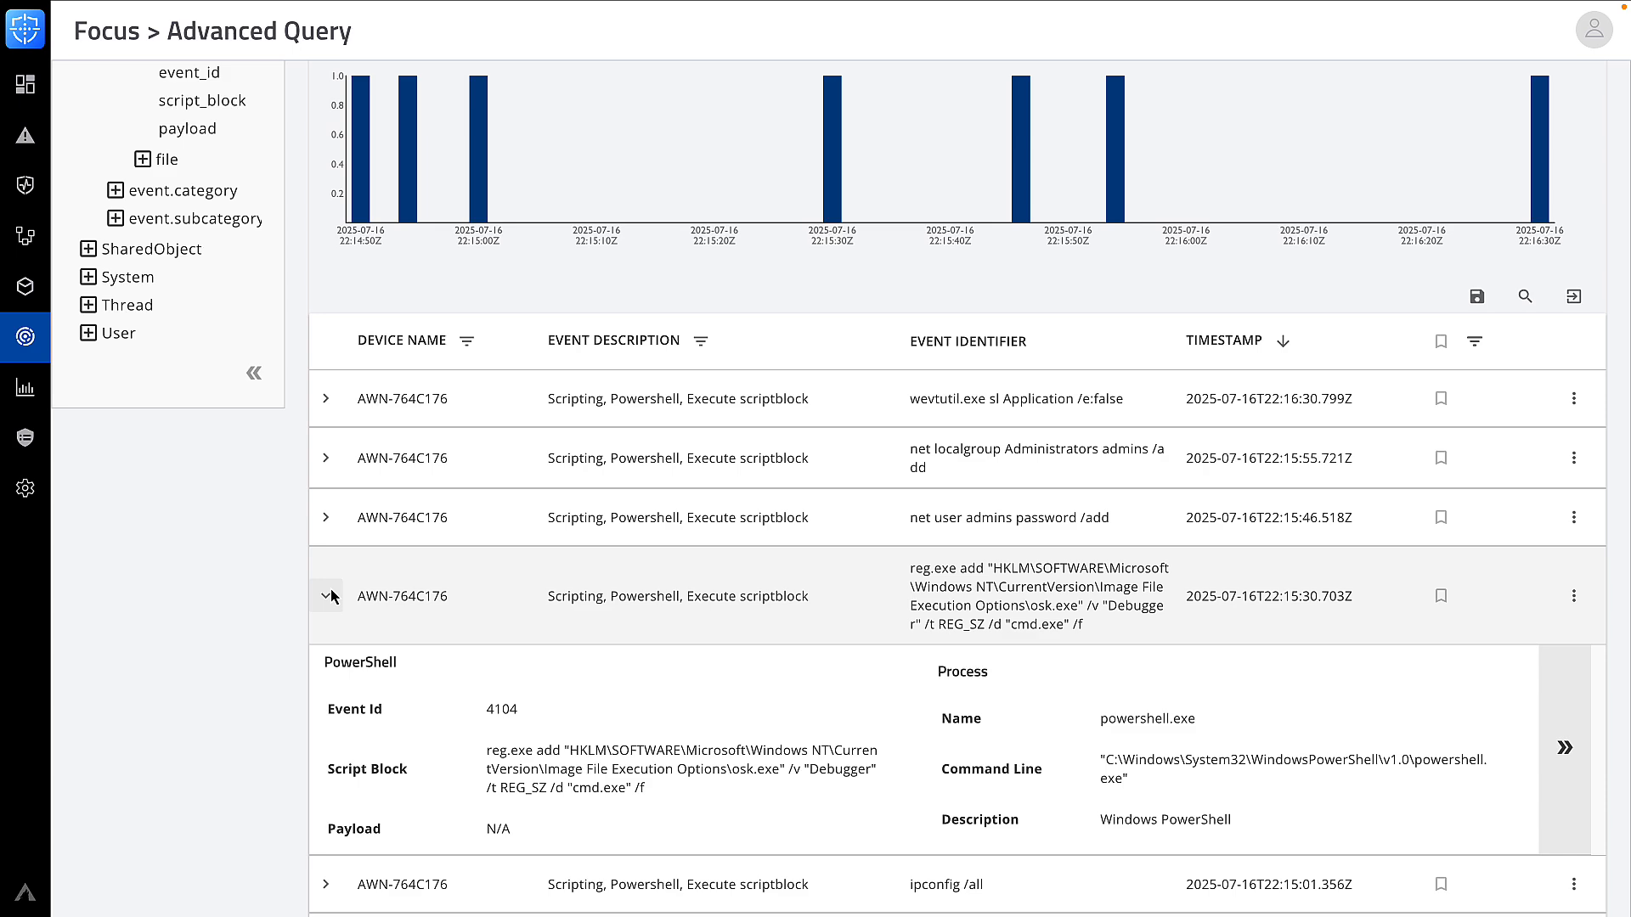
{"action": "scroll", "coordinate": [330, 596], "scroll_direction": "down", "scroll_amount": 3}
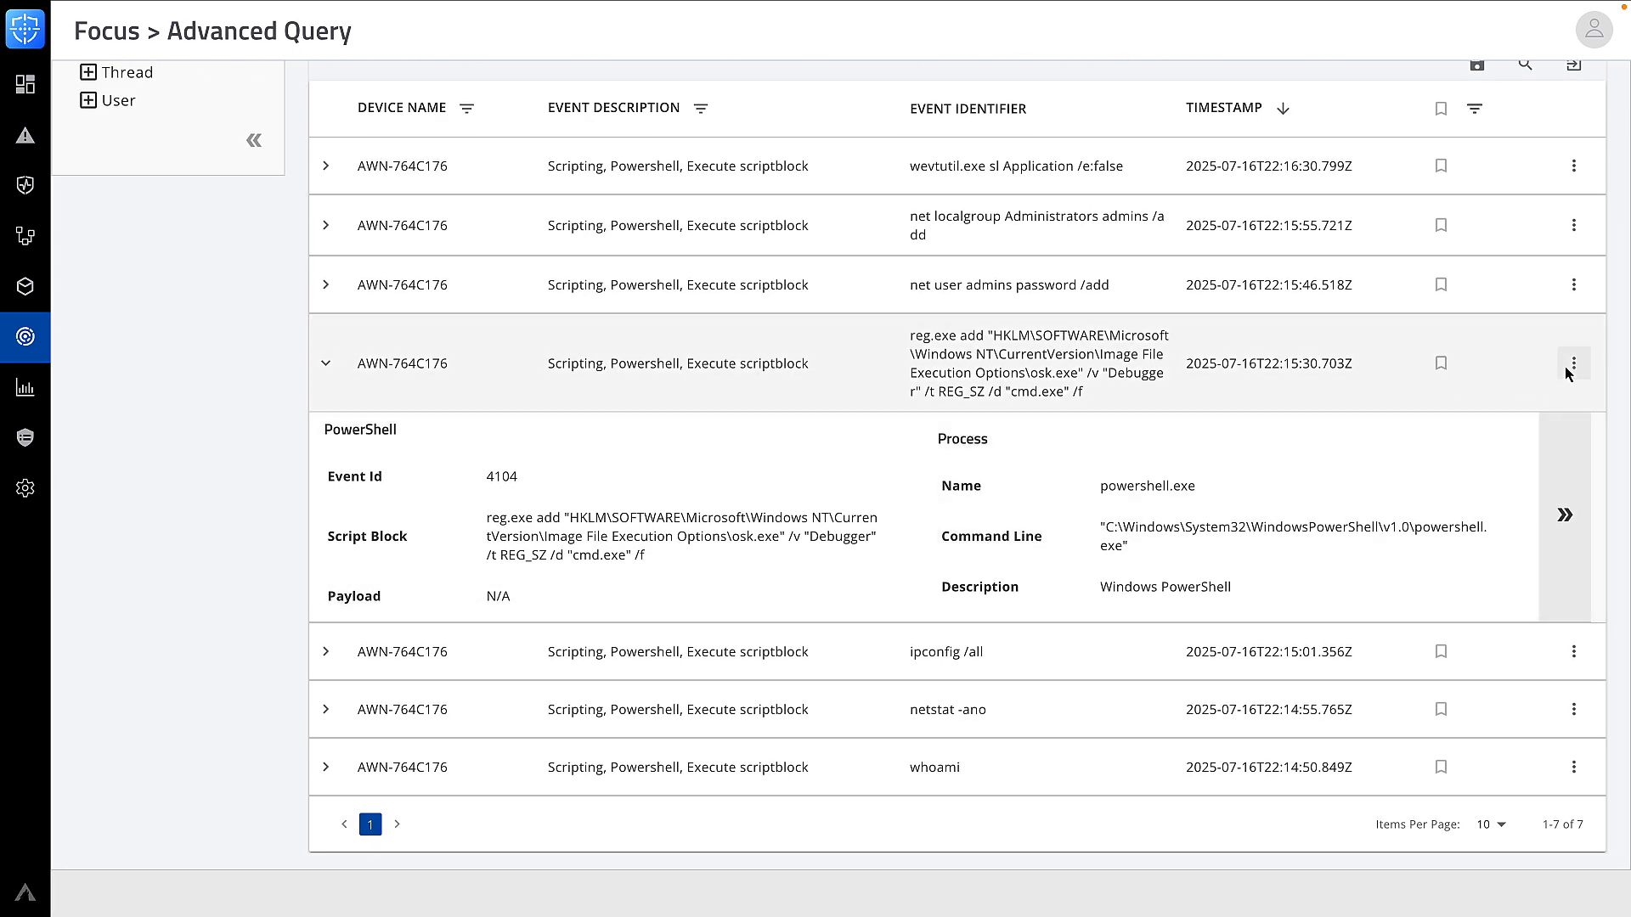
{"action": "scroll", "coordinate": [1569, 374], "scroll_direction": "up", "scroll_amount": 8}
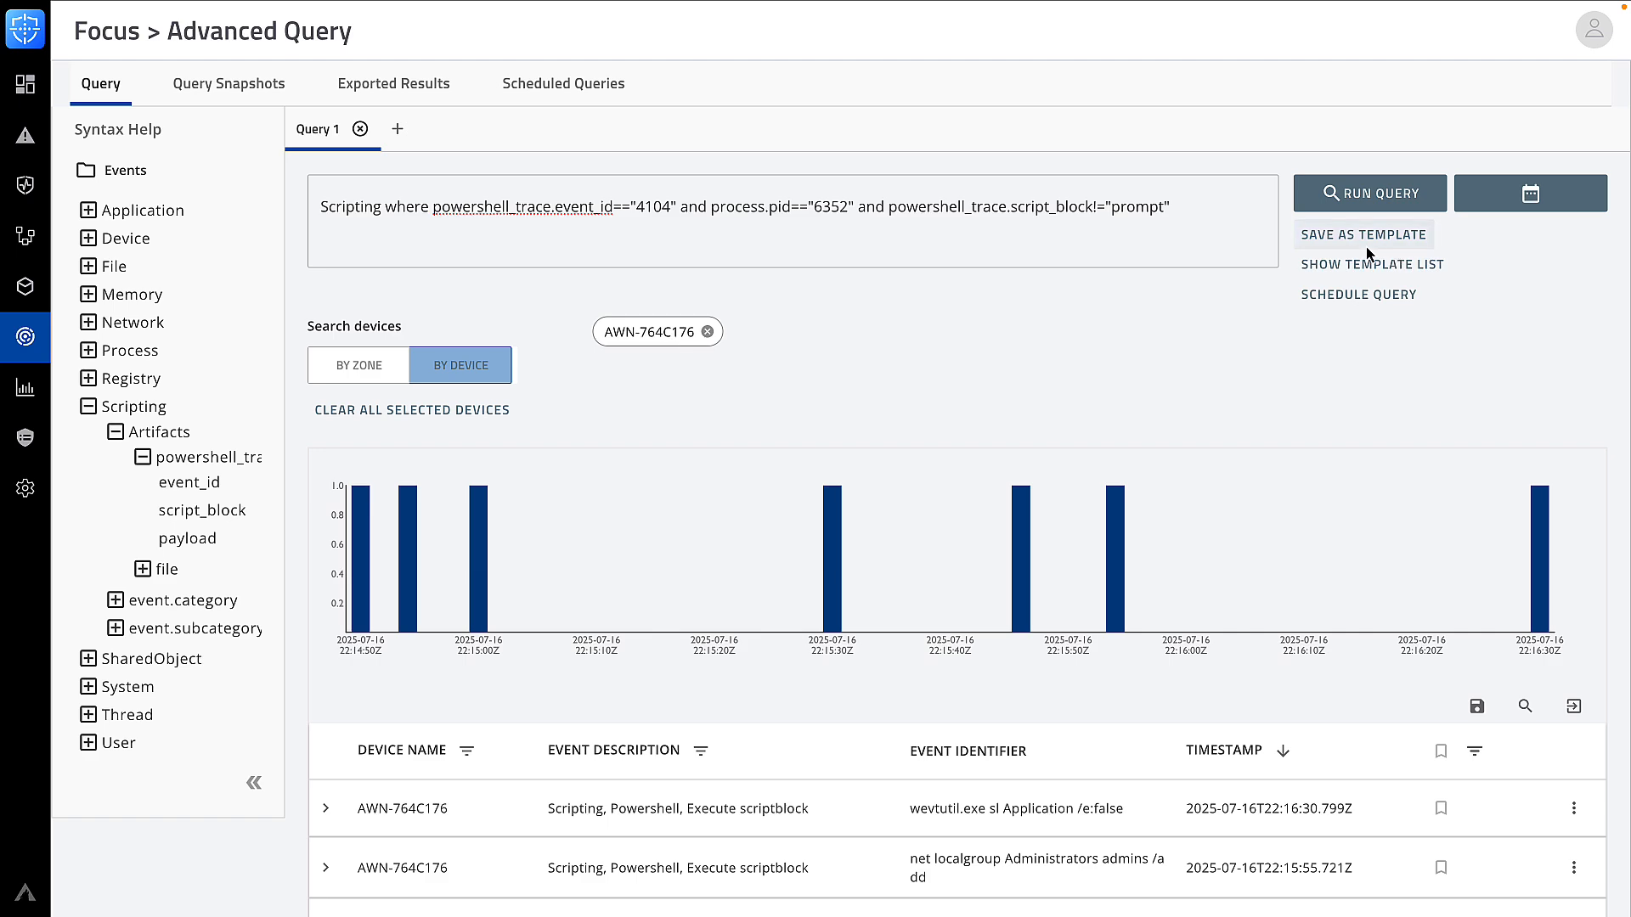
Save the query as template 'PowerShell 4104 Hunting' described 'Hunting using the powershell event id 4104'
{"action": "left_click", "coordinate": [1362, 246]}
{"action": "left_click_drag", "start_coordinate": [668, 327], "coordinate": [553, 324]}
{"action": "type", "text": "Po"}
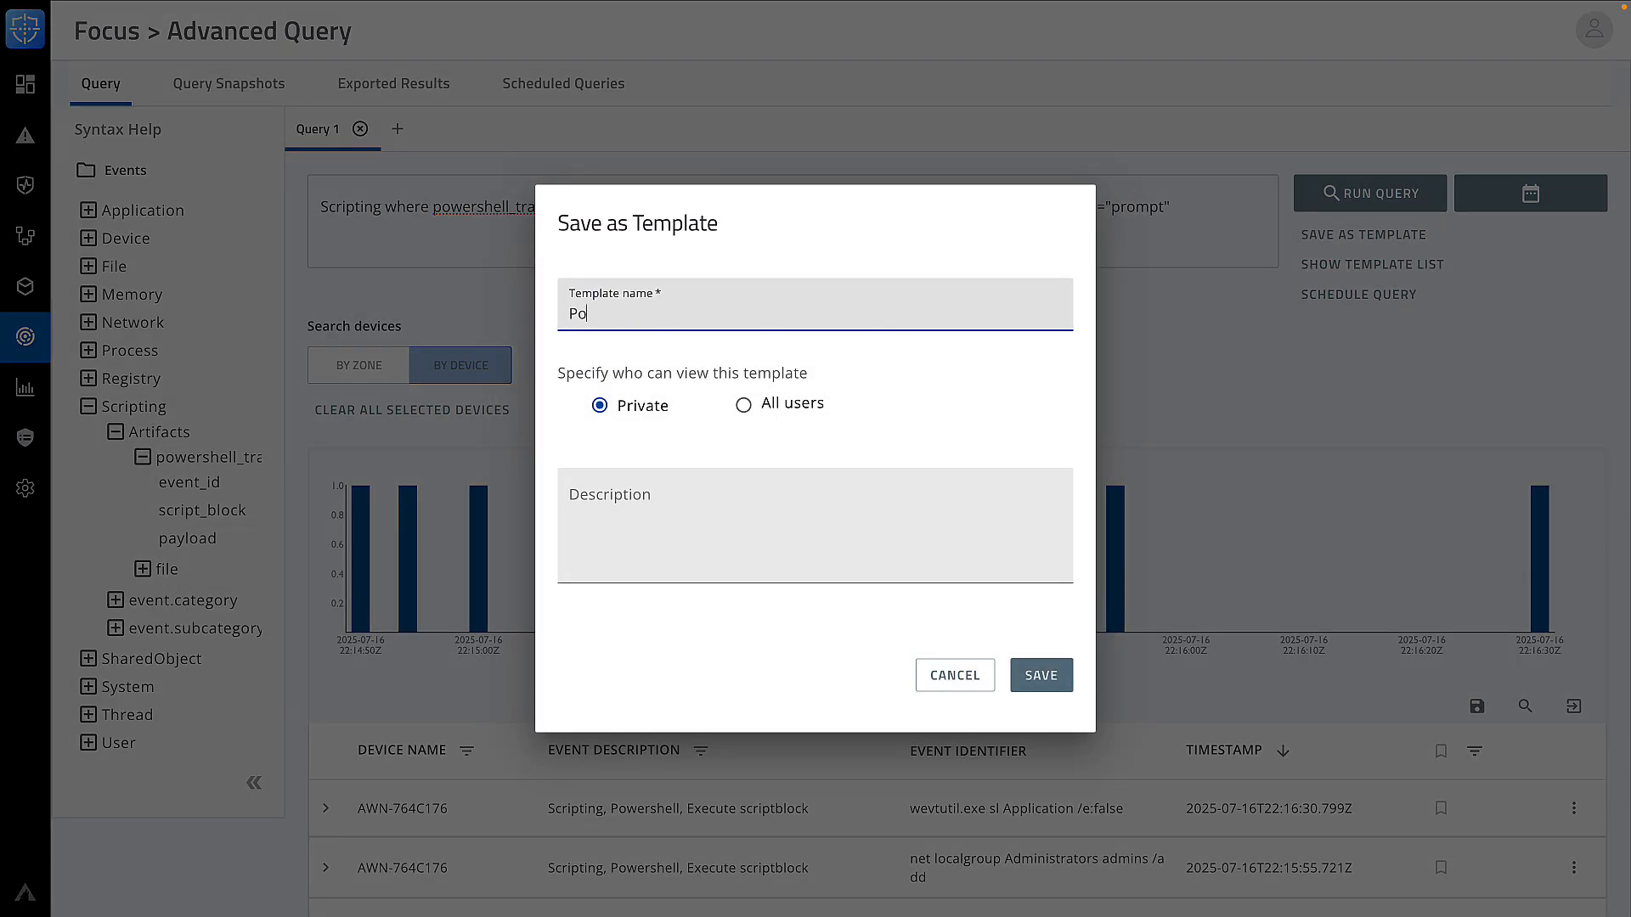
{"action": "type", "text": "werShell 4104 Hunting"}
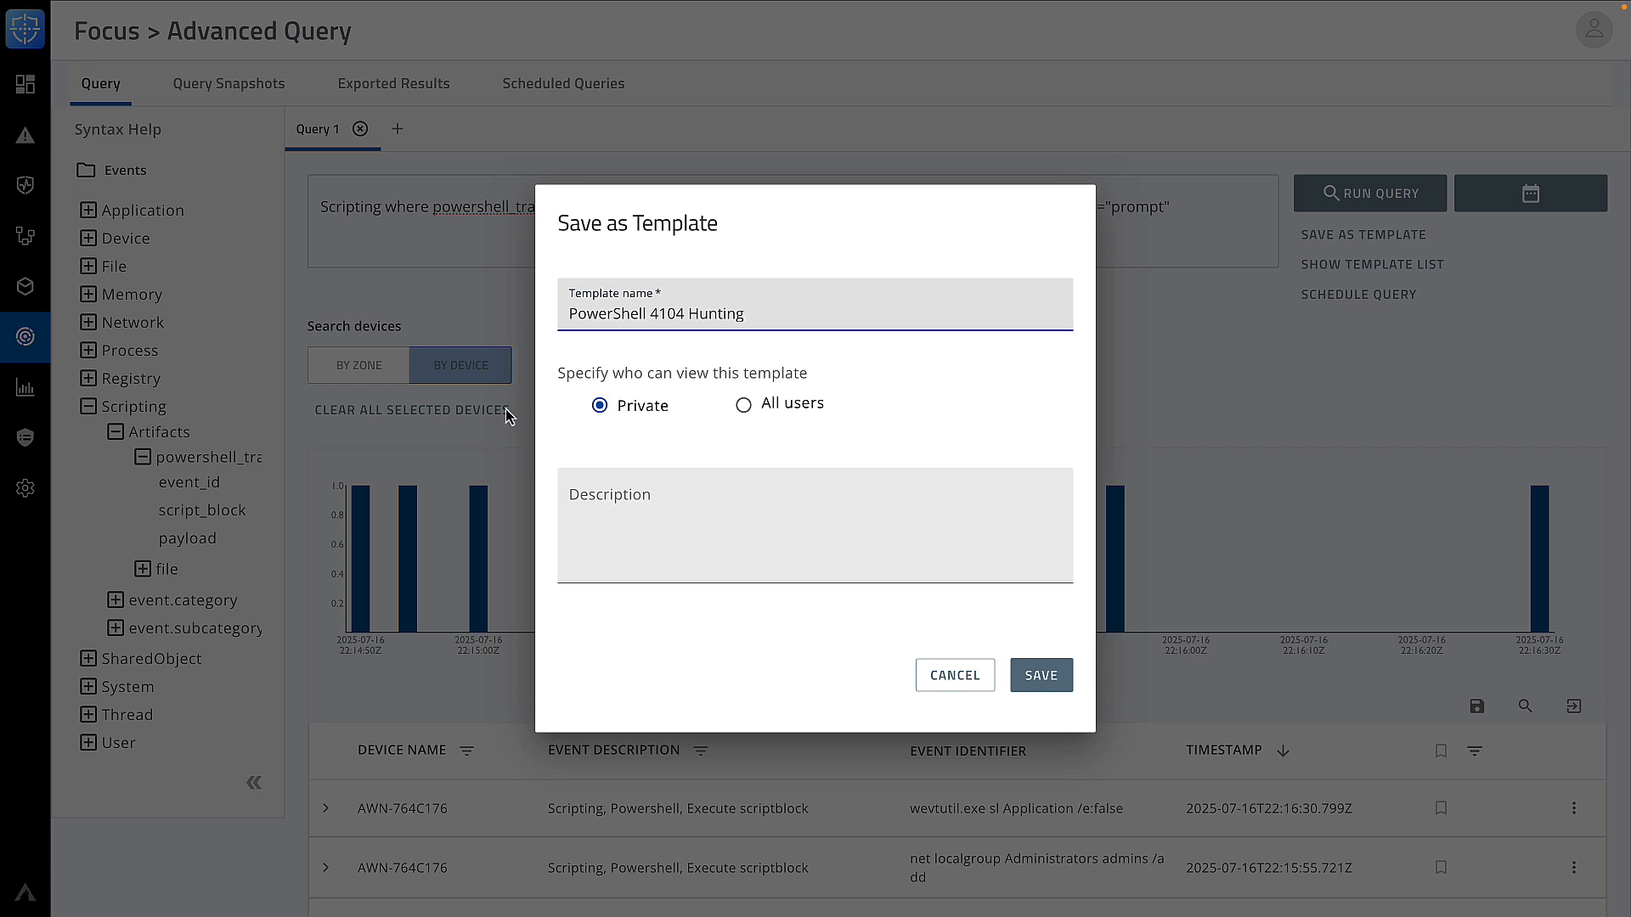
{"action": "left_click", "coordinate": [583, 492]}
{"action": "type", "text": "Hunting using the power"}
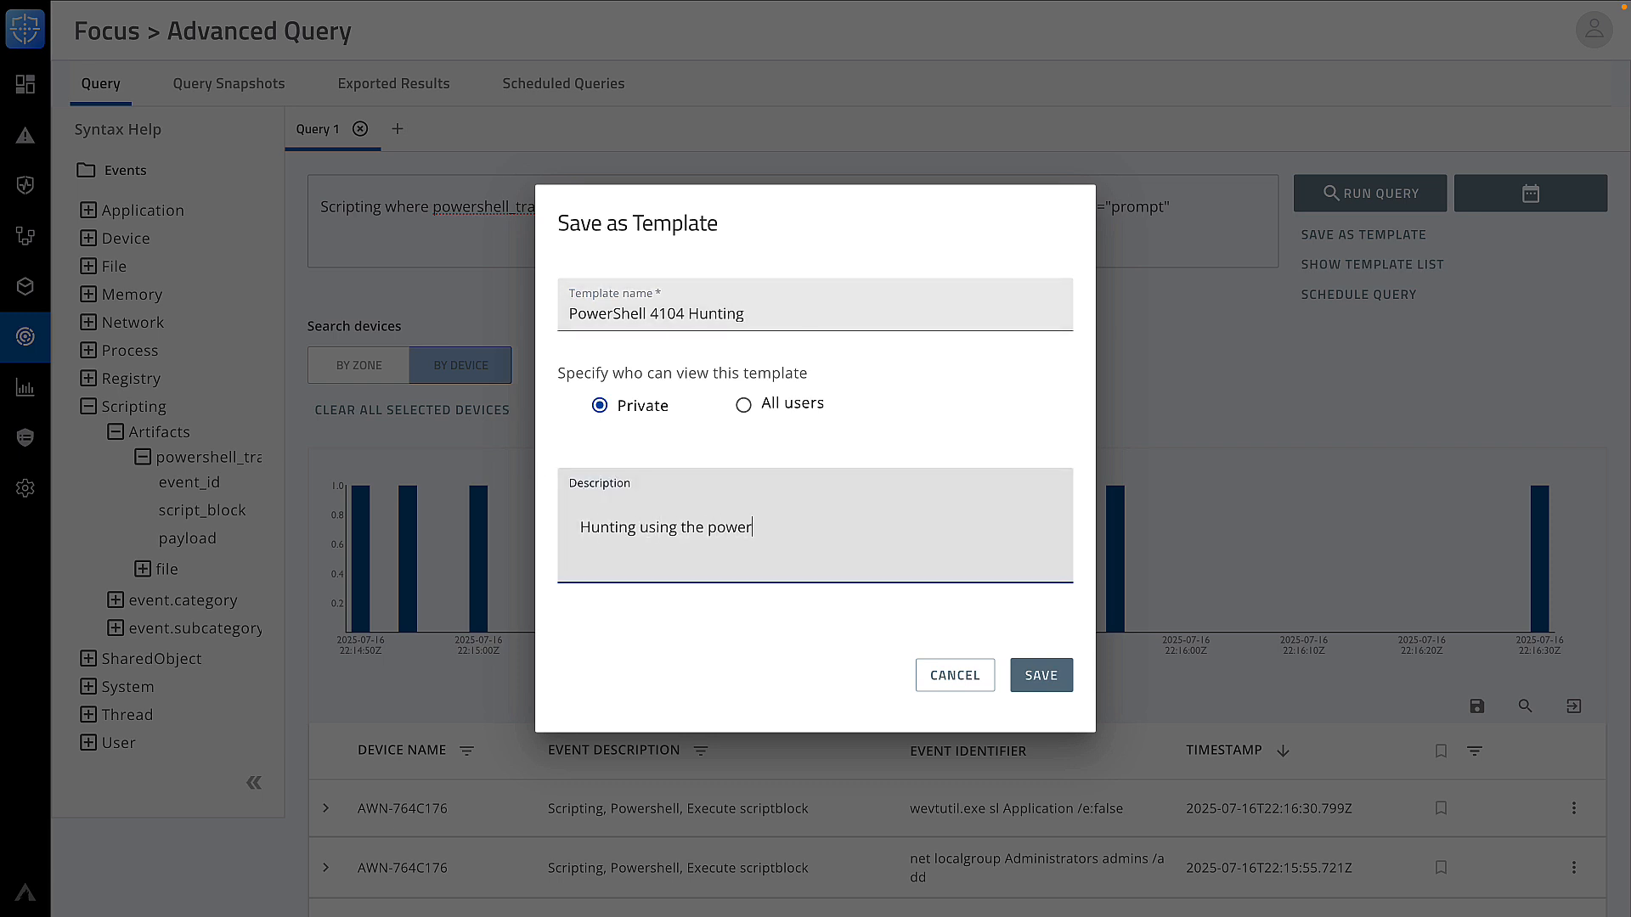
{"action": "type", "text": "shell event id 4104"}
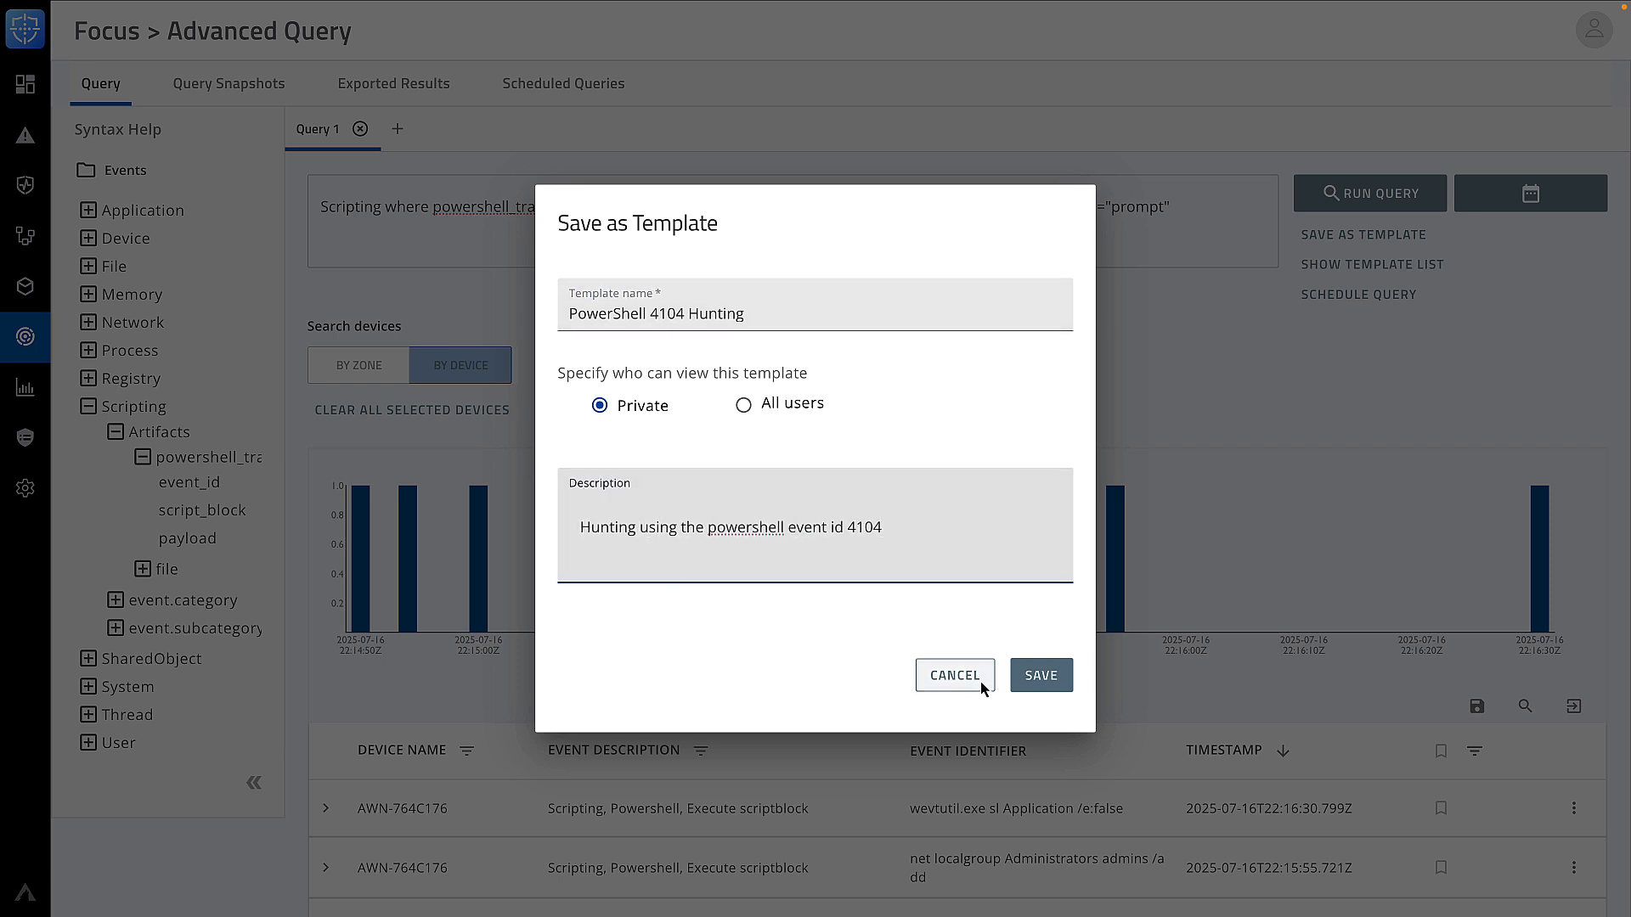
{"action": "left_click", "coordinate": [1035, 687]}
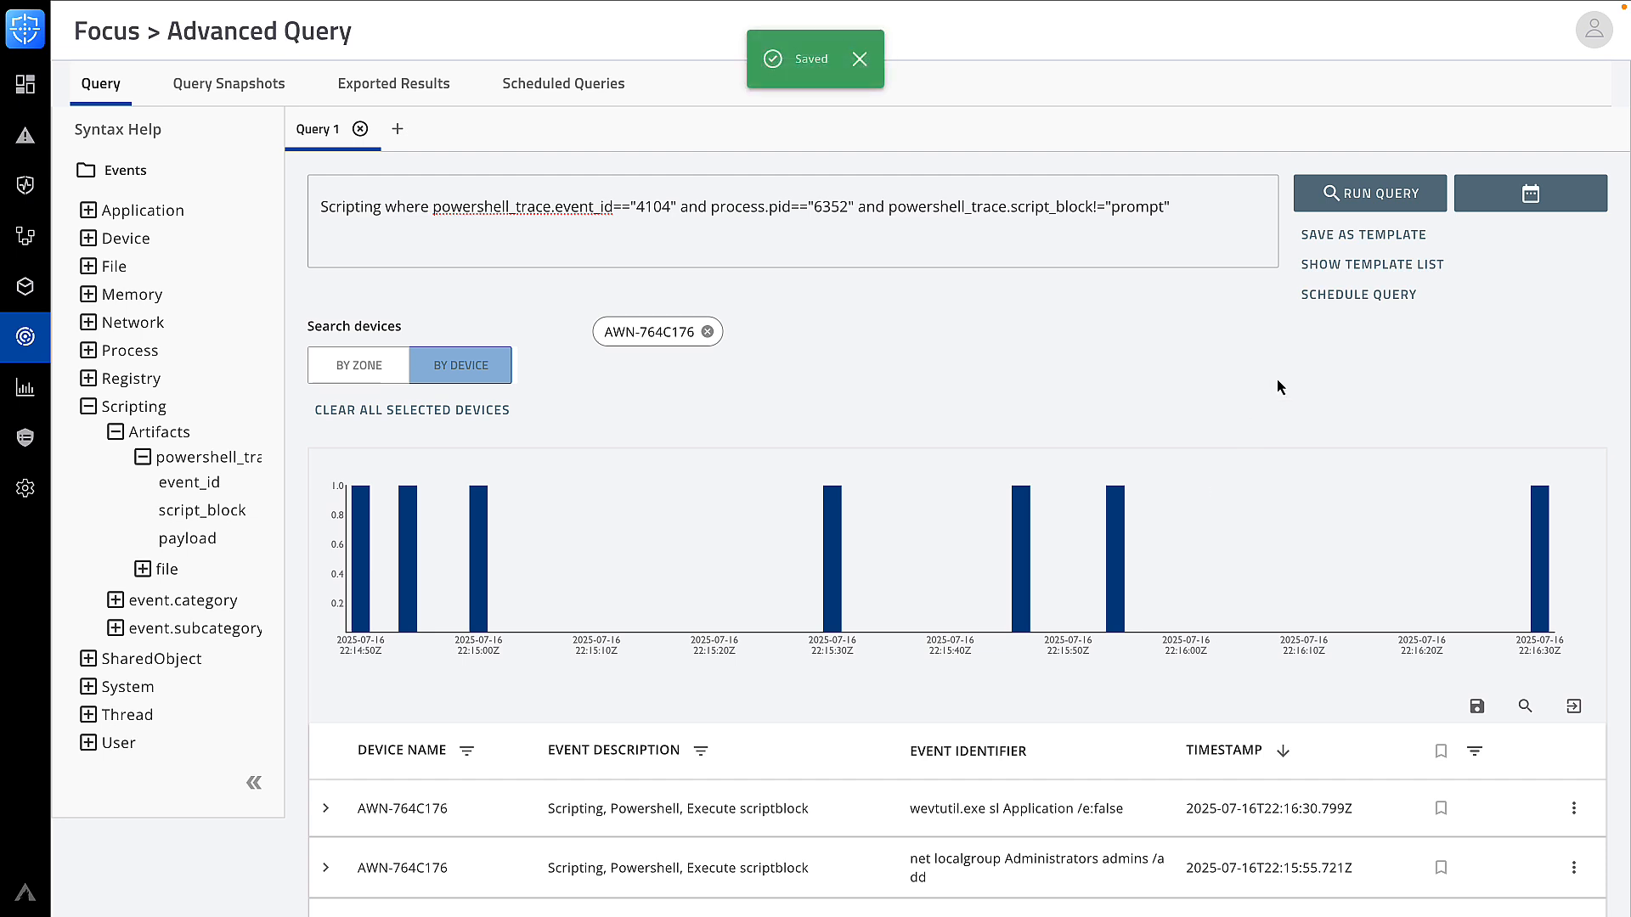
Display the saved template list, showing PowerShell 4104 Hunting at the top
{"action": "left_click", "coordinate": [1333, 273]}
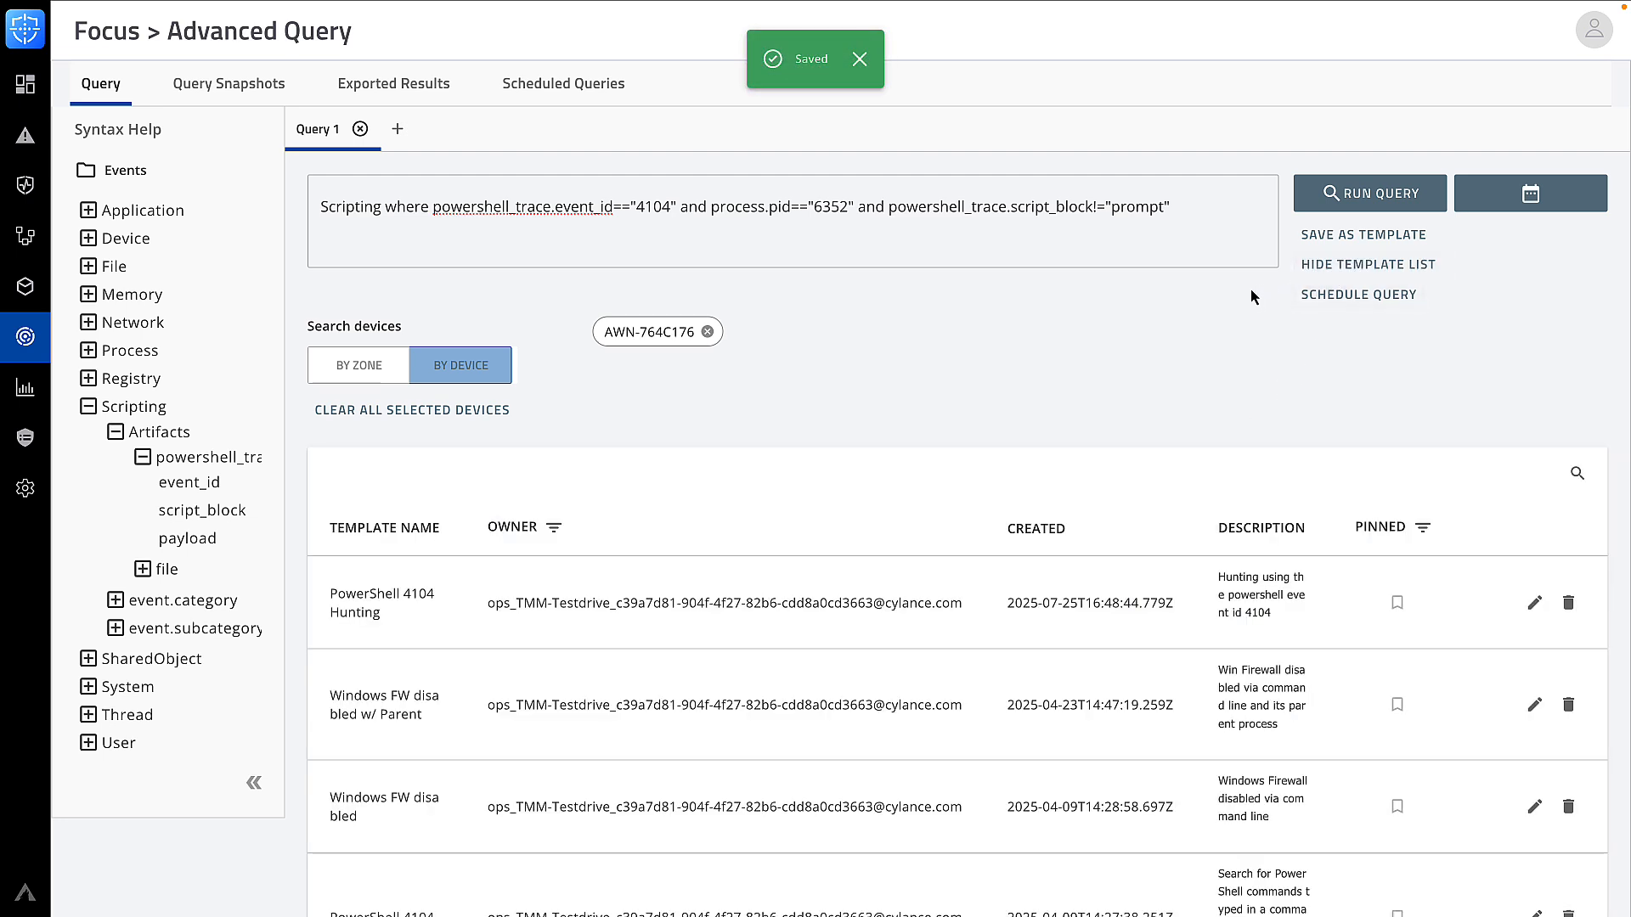